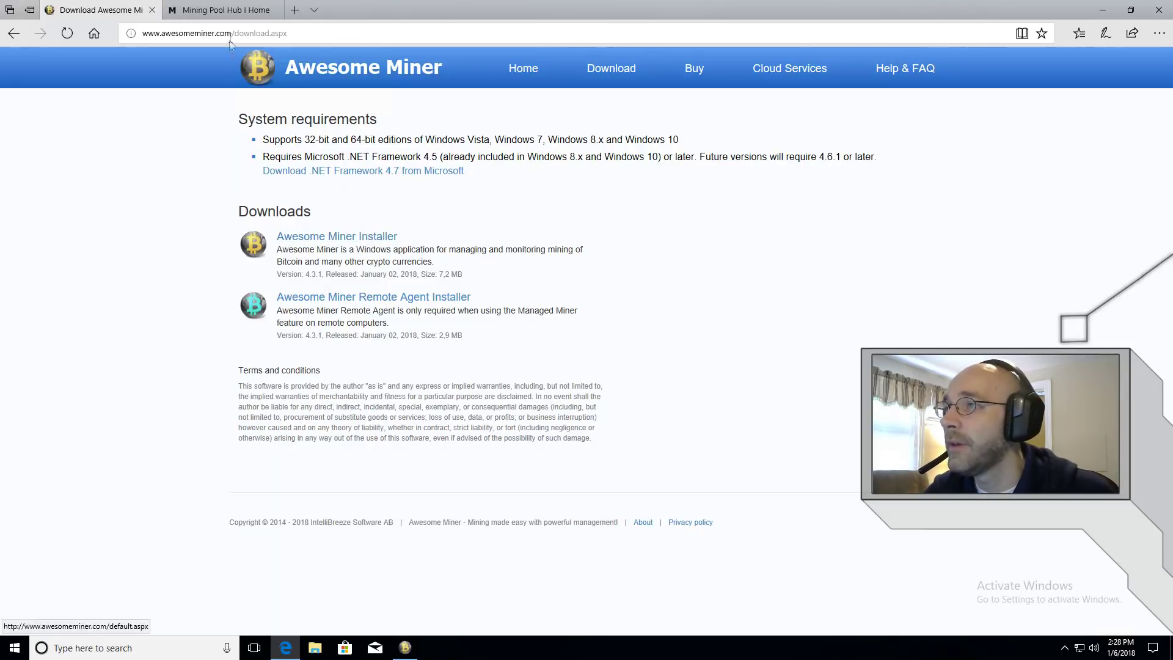
# Show Mining Pool Hub's home page with the AMD GPU auto-switching ports, Skein on 17016 topping
pyautogui.click(226, 11)
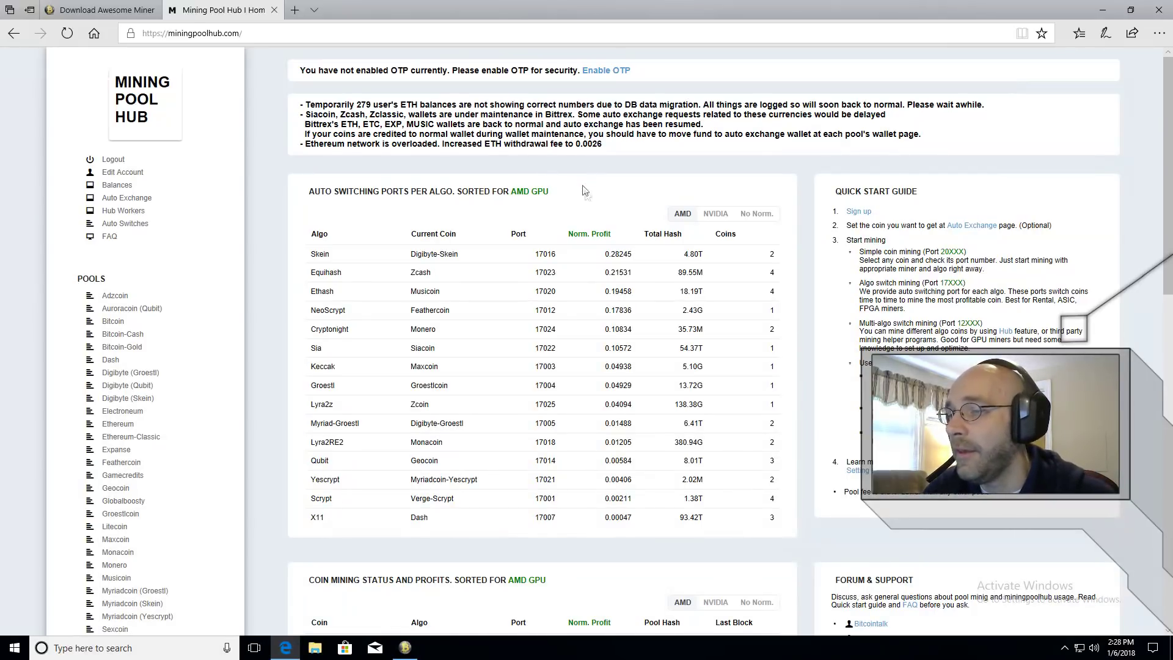
# In Awesome Miner's Miner Wizard, choose Managed Profit Miner as the new miner type
pyautogui.click(1105, 11)
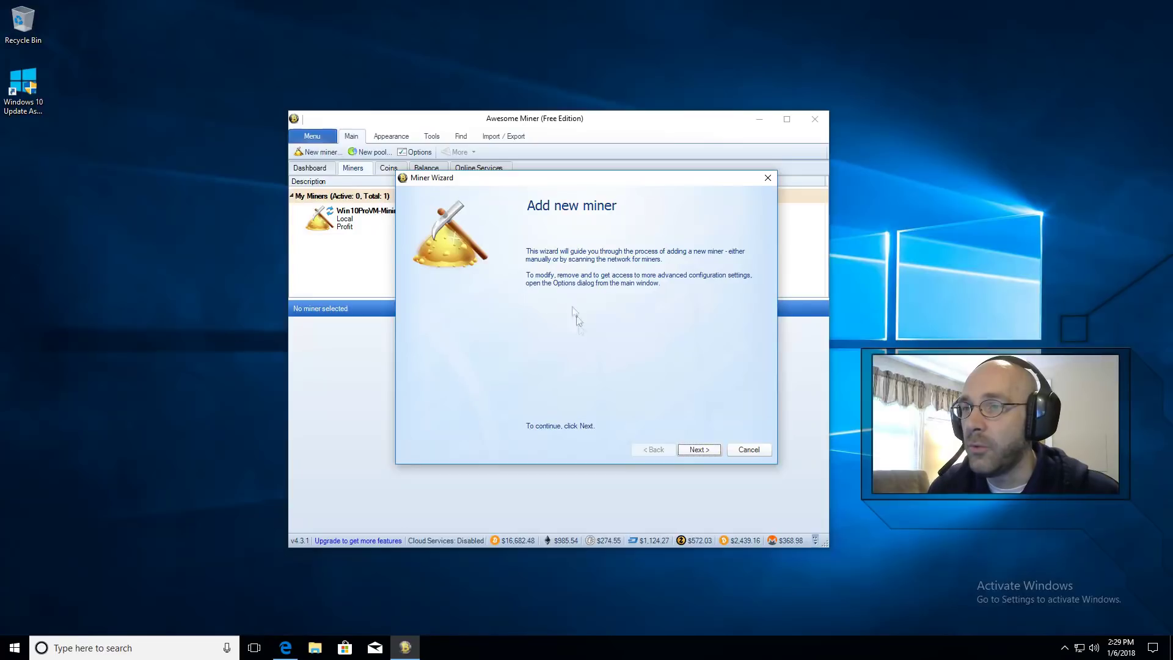
pyautogui.click(700, 449)
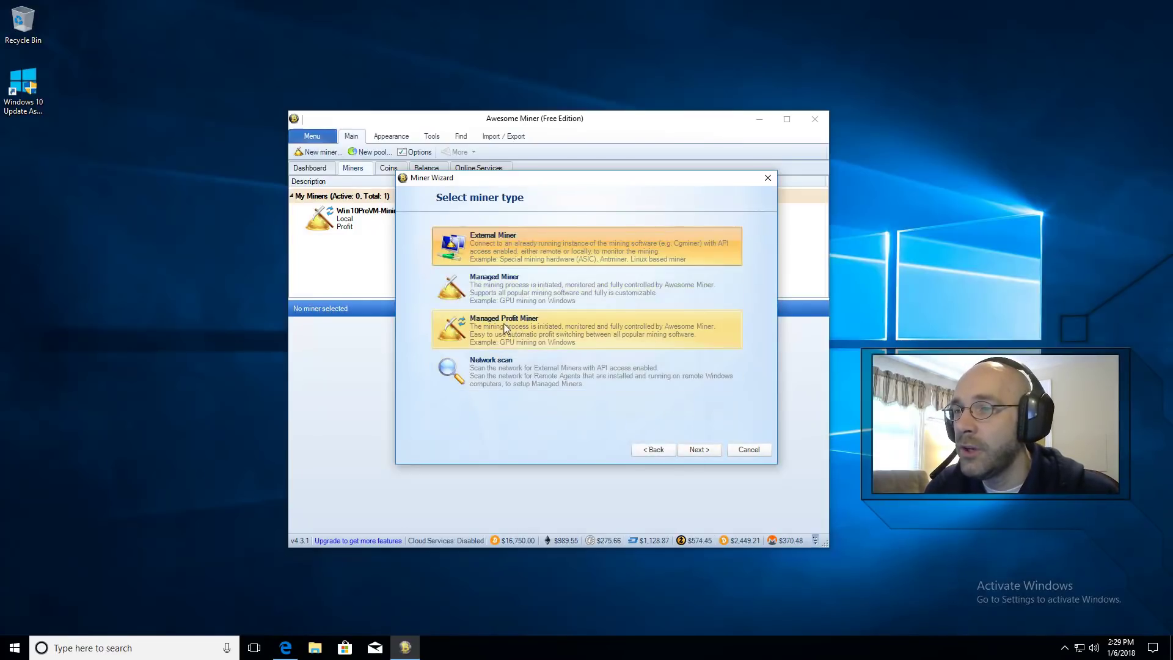
pyautogui.click(506, 328)
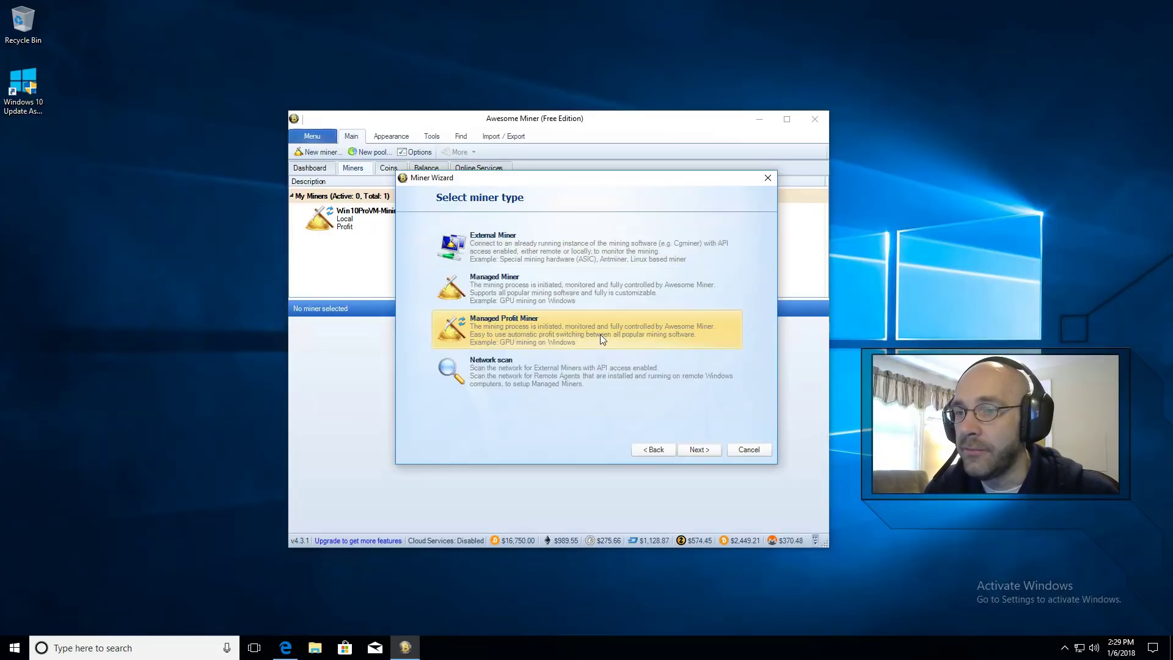
pyautogui.click(702, 456)
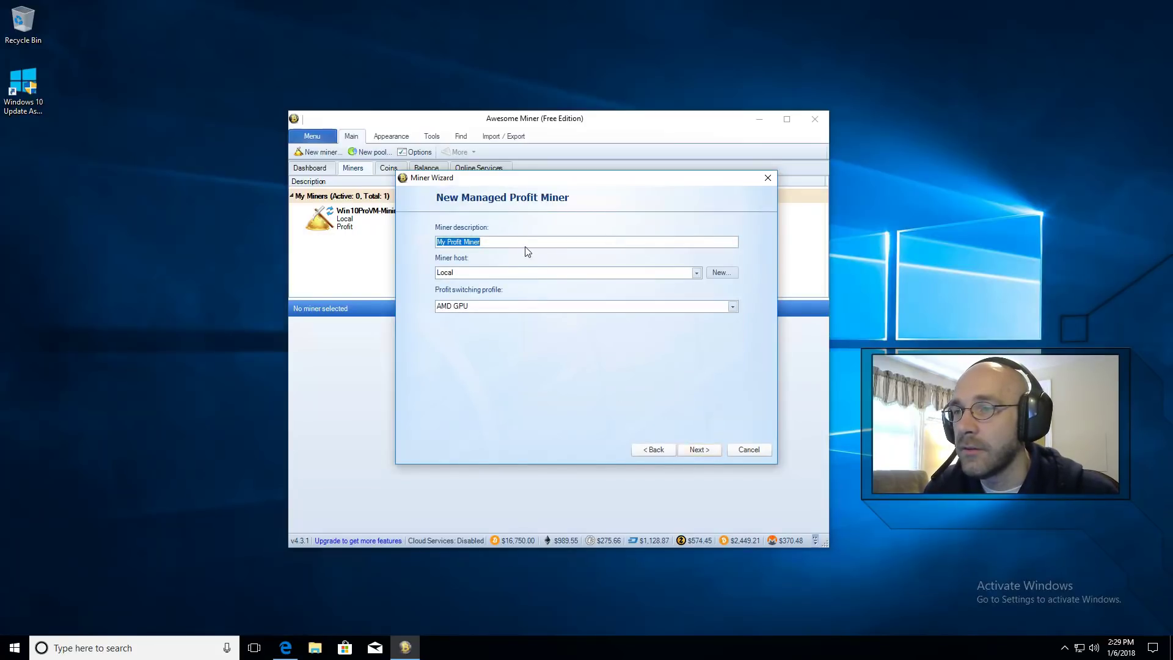
# Name the miner Miner1, keep it local with the AMD GPU profile, and finish
pyautogui.write('Miner1')
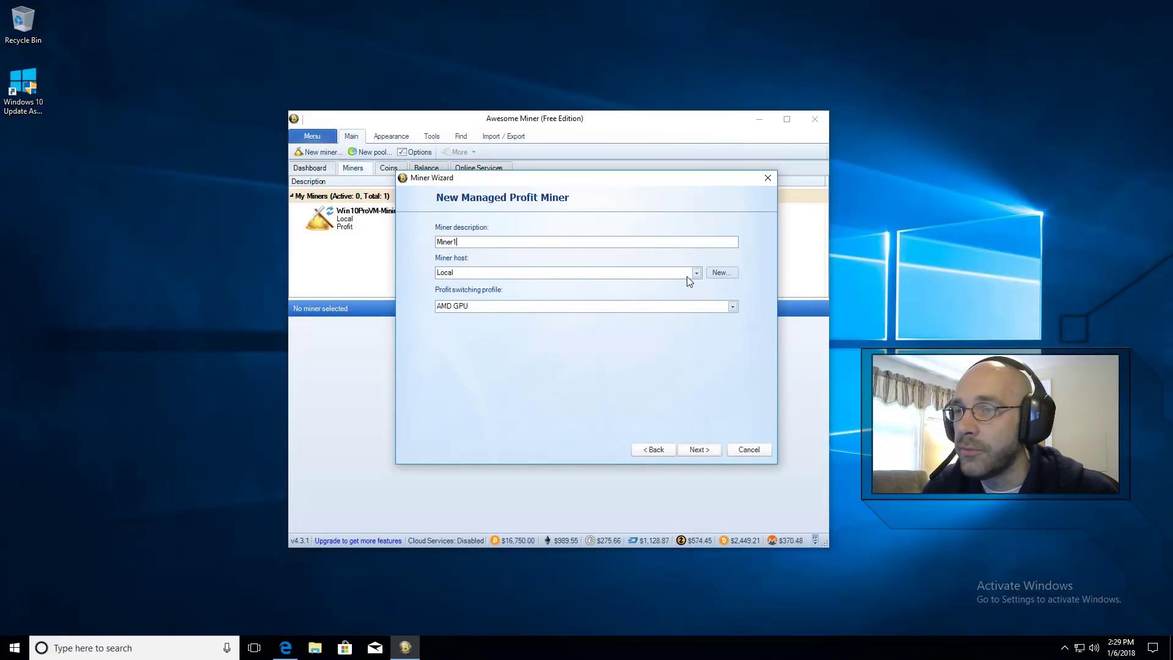
pyautogui.click(732, 306)
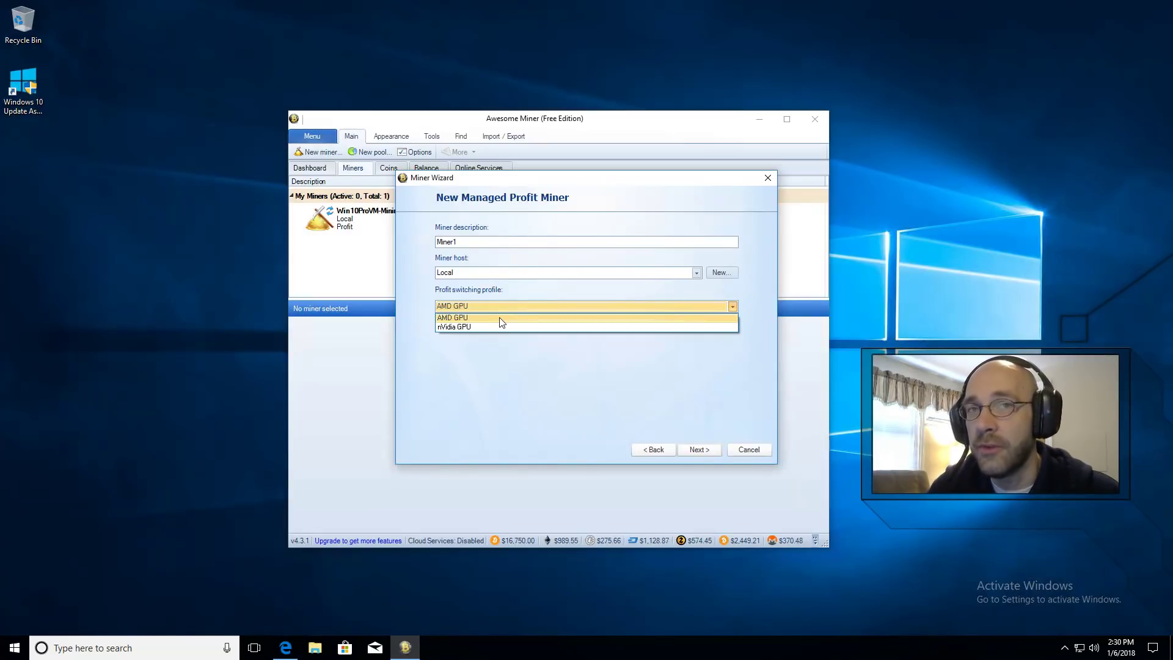
pyautogui.click(500, 318)
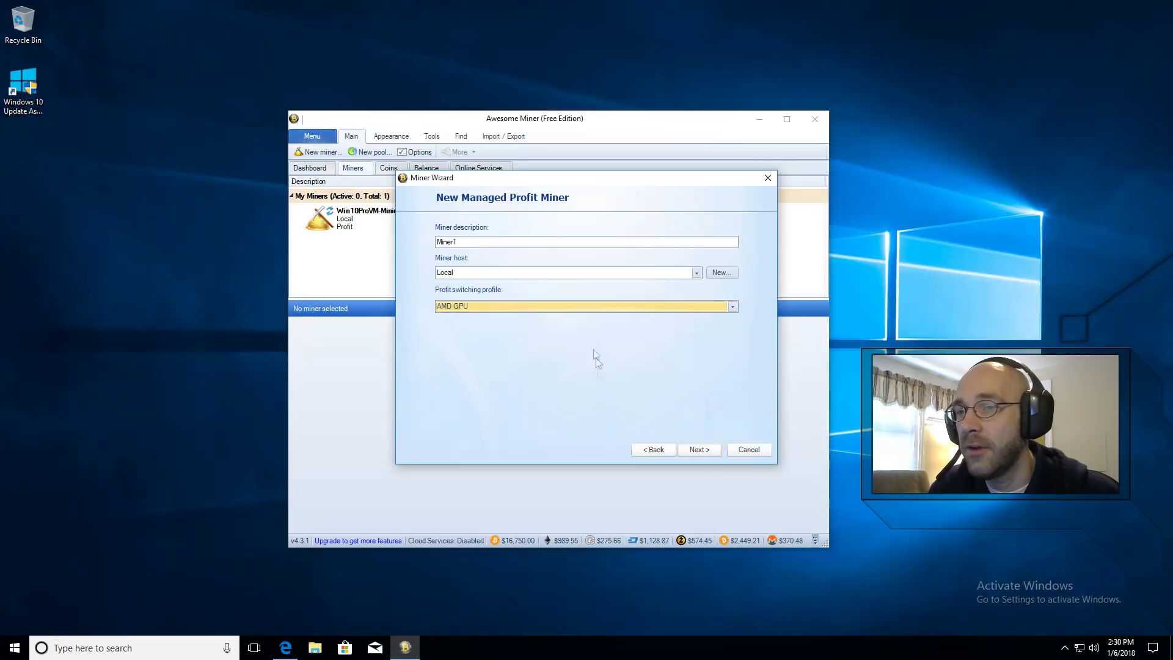
pyautogui.click(699, 450)
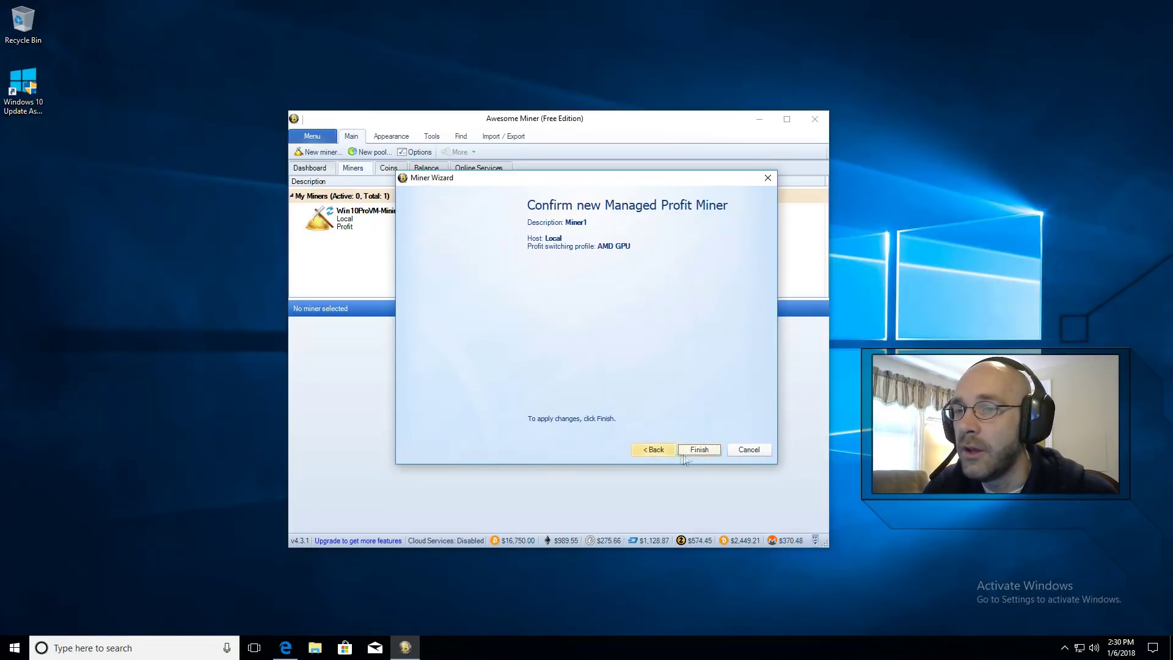
pyautogui.click(699, 450)
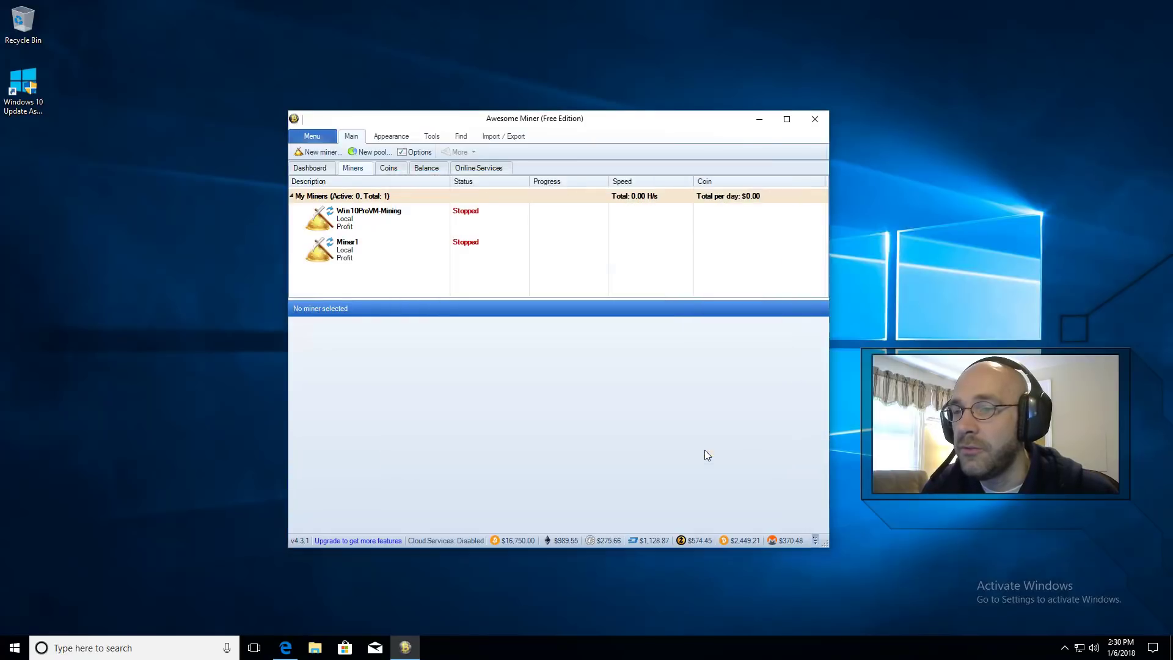
# With Miner1 selected, start a new pool described as Ethereum-MPH
pyautogui.click(418, 250)
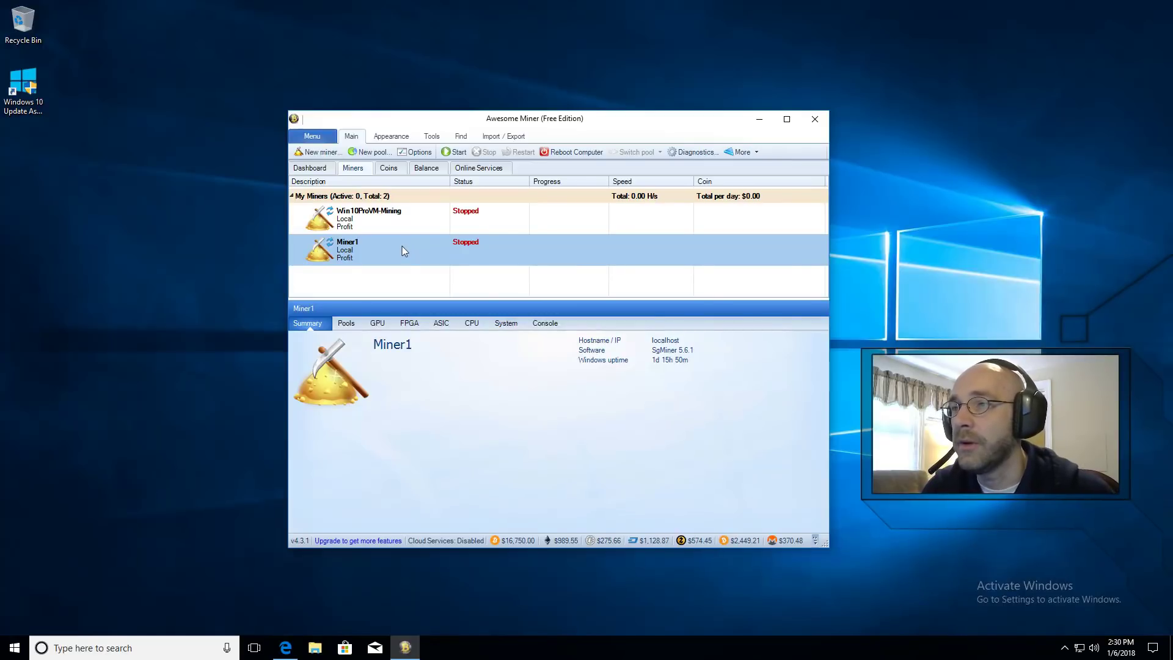
pyautogui.click(379, 157)
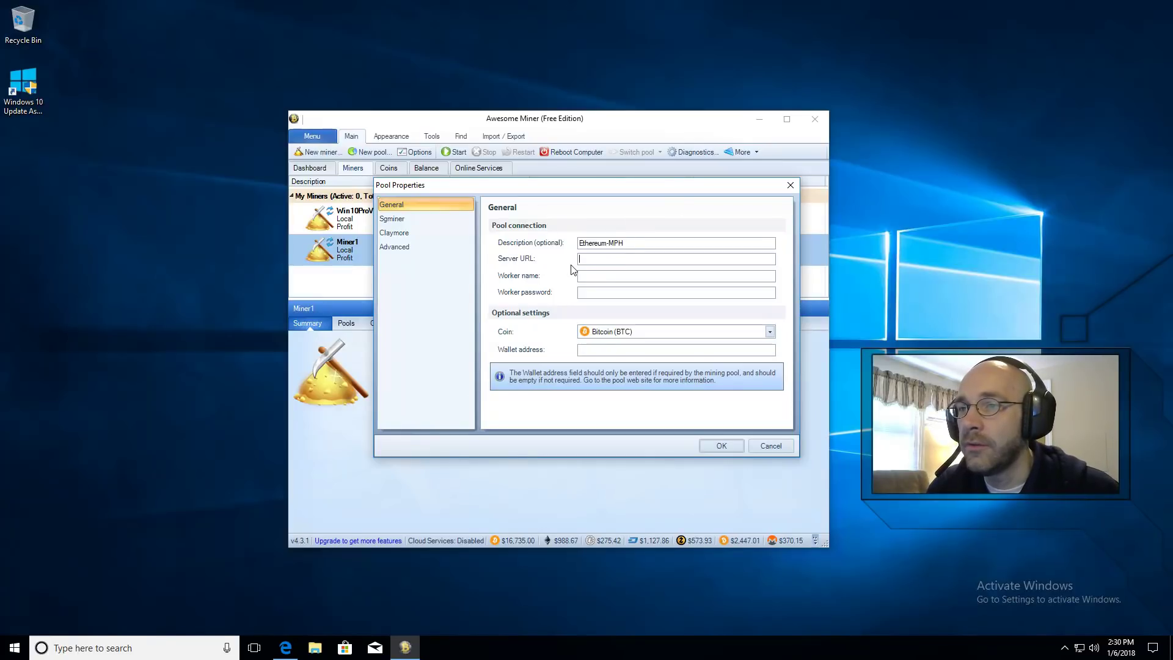
# Open Mining Pool Hub's Ethereum pool page and select the us-east.ethash-hub.miningpoolhub.com server address
pyautogui.click(285, 648)
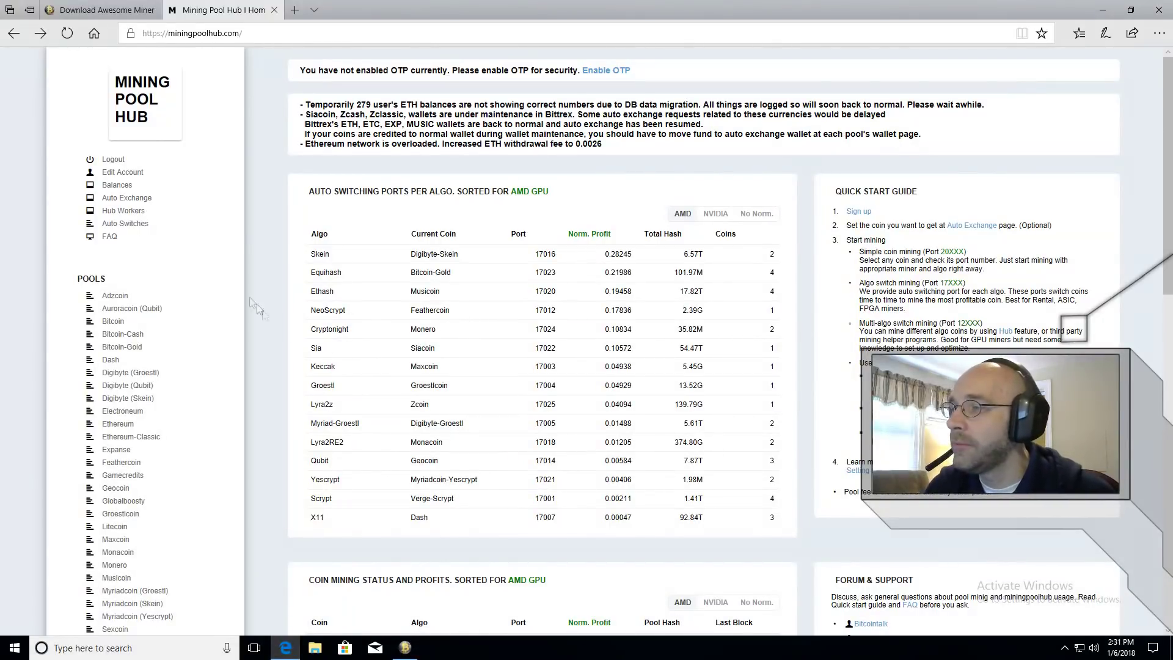
pyautogui.scroll(-1, 183, 238)
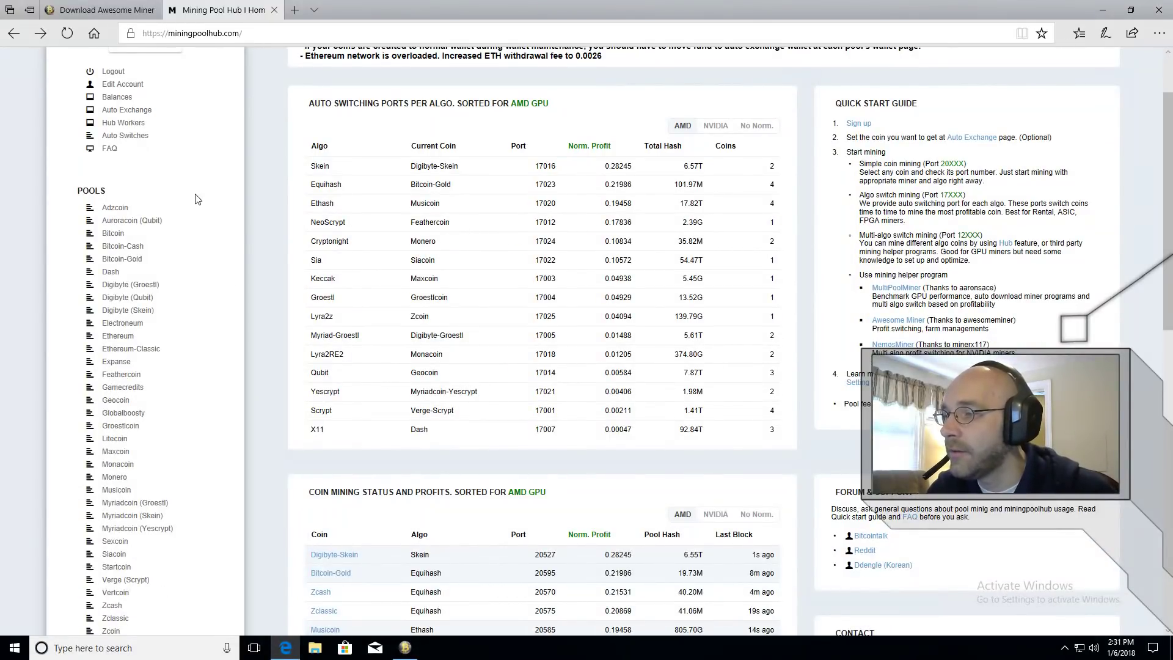
pyautogui.scroll(-1, 195, 196)
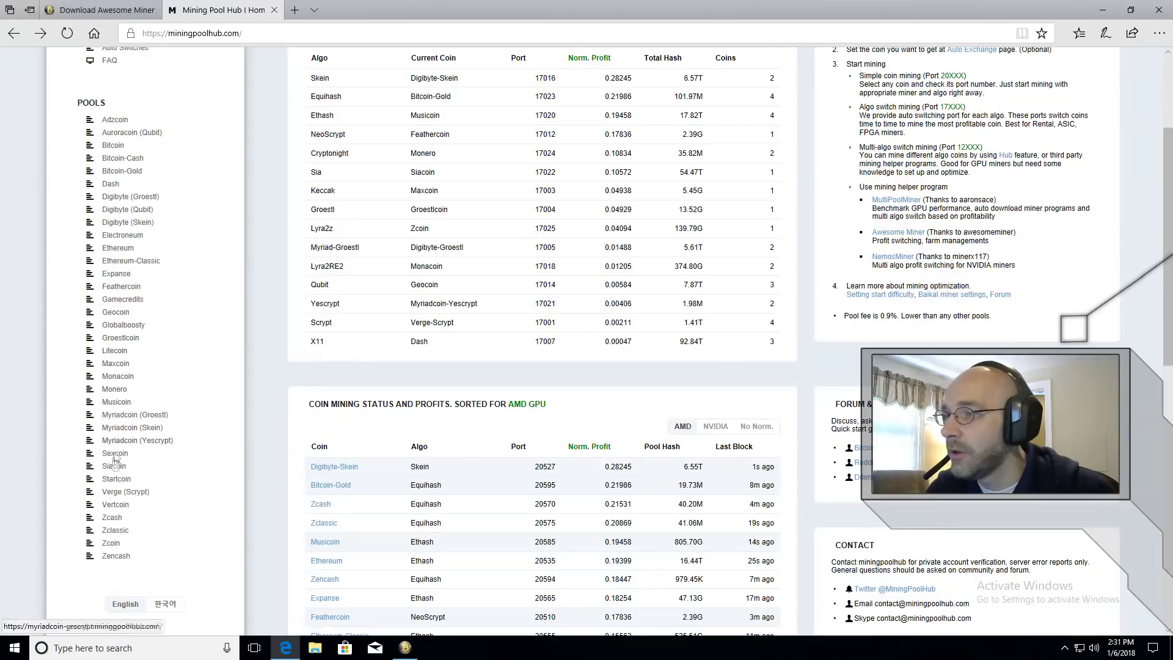
pyautogui.click(121, 249)
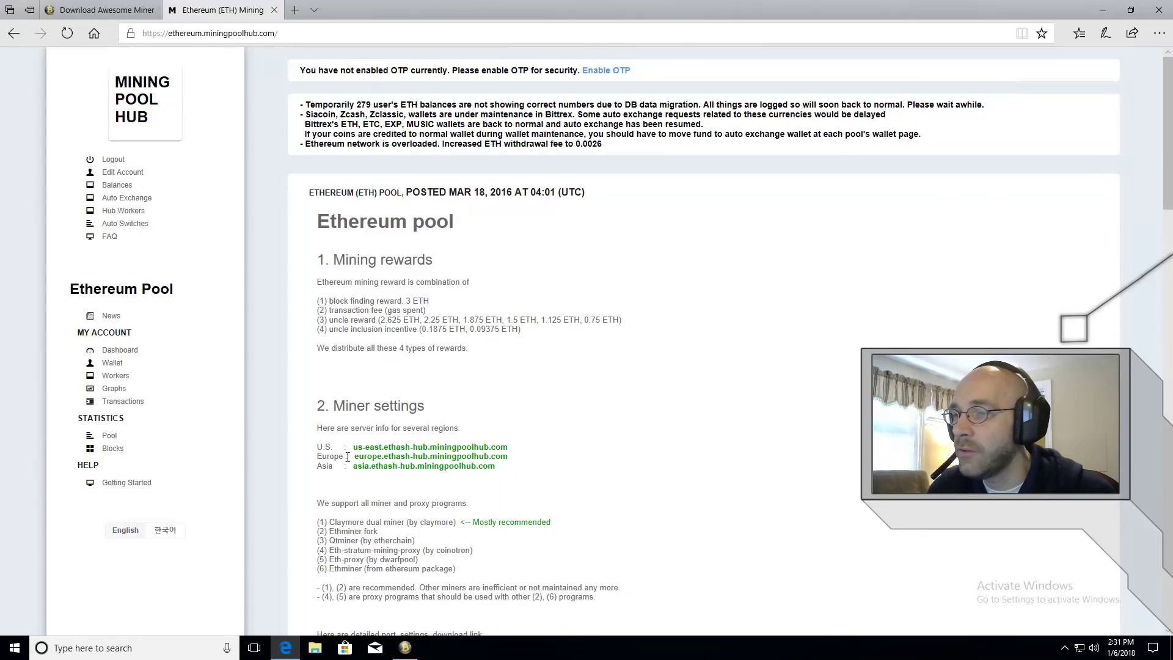
pyautogui.moveTo(354, 447); pyautogui.dragTo(512, 450)
pyautogui.hotkey('ctrl', 'c')
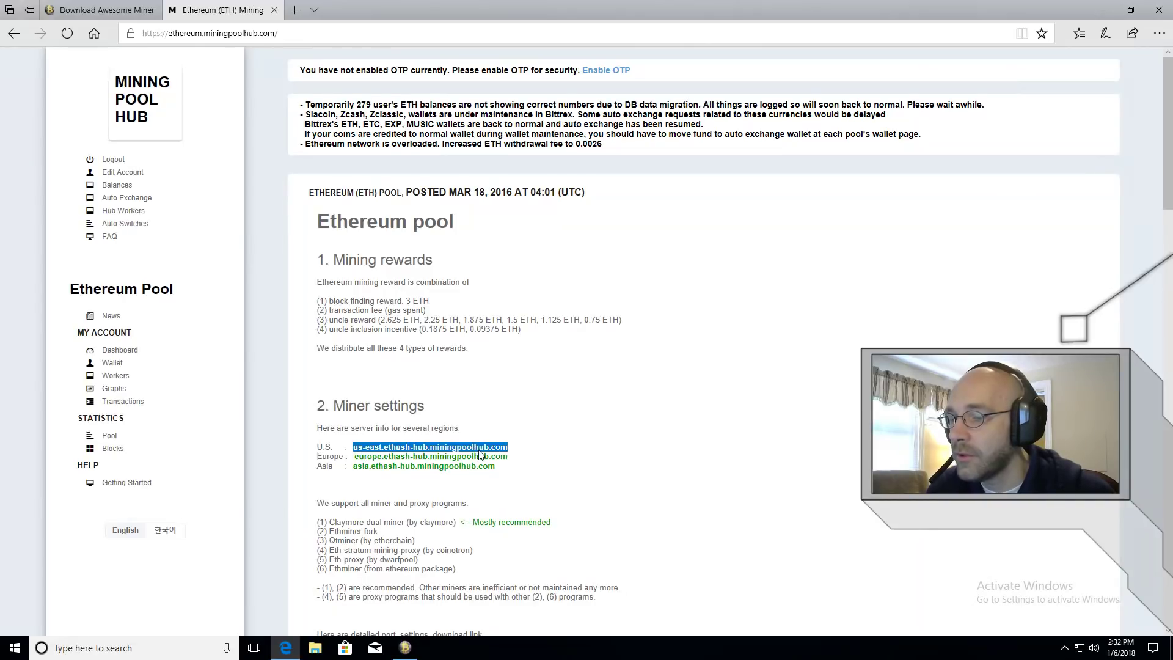
# Enter us-east.ethash-hub.miningpoolhub.com followed by a colon as the pool's Server URL
pyautogui.click(405, 648)
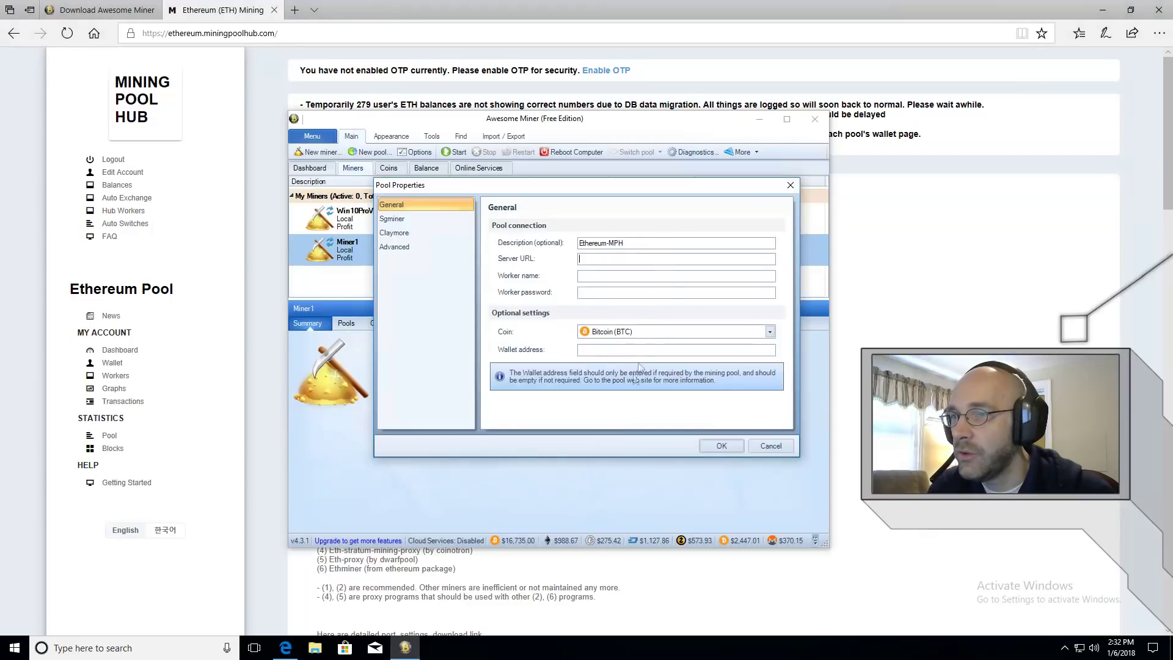
pyautogui.hotkey('ctrl', 'v')
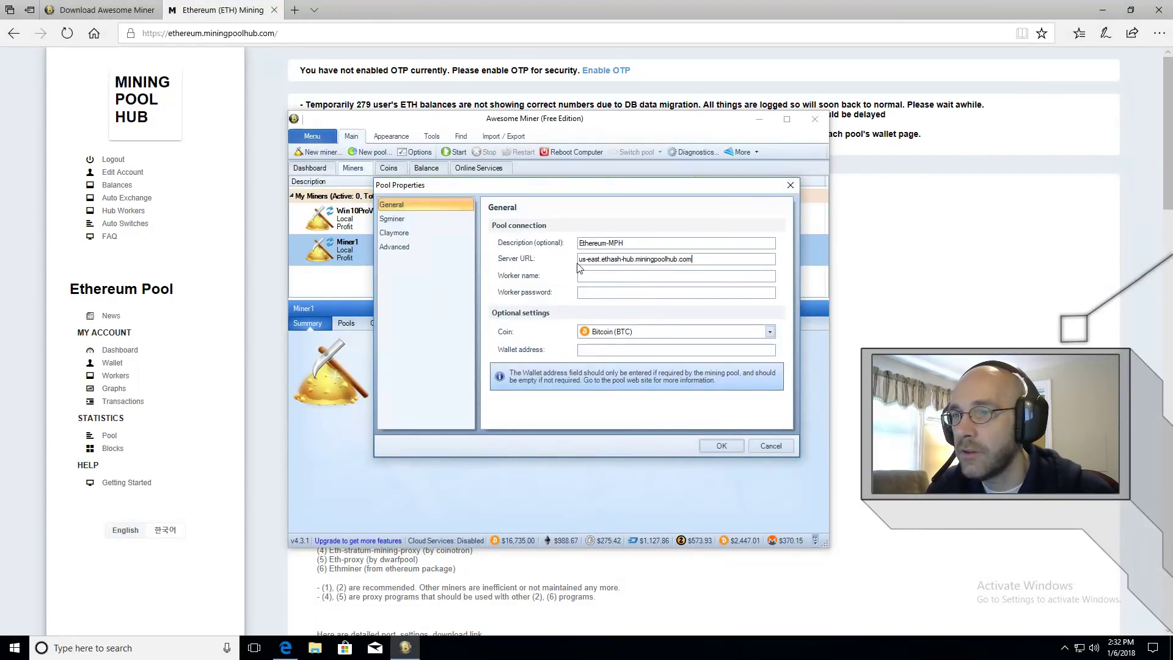
pyautogui.write(':')
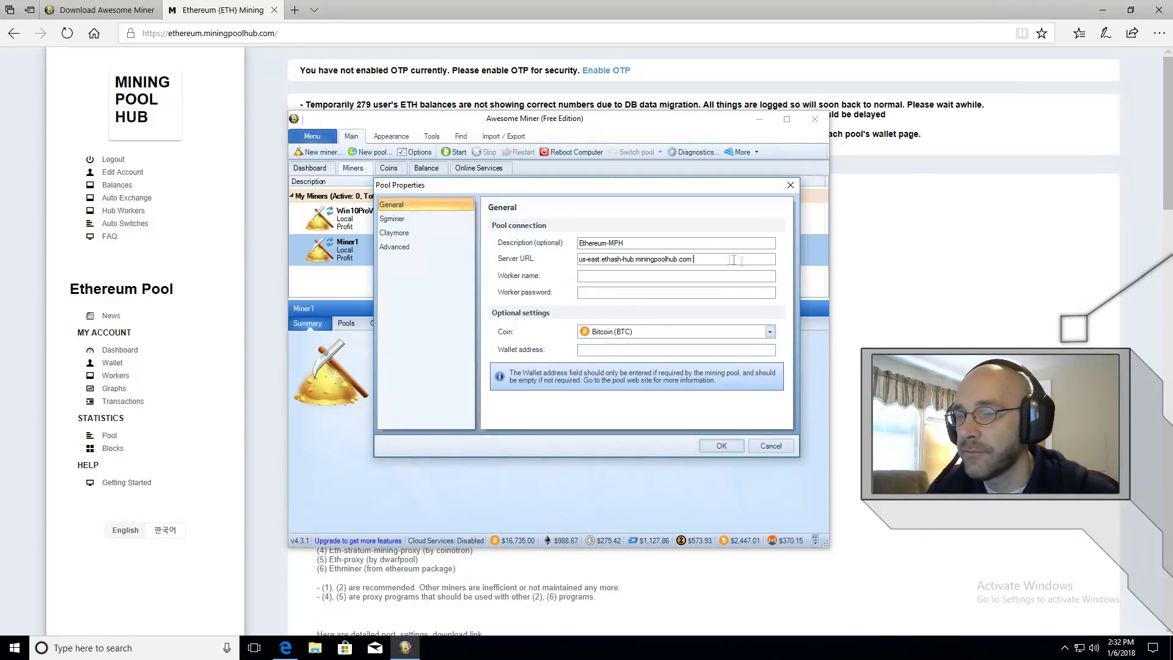
pyautogui.click(889, 308)
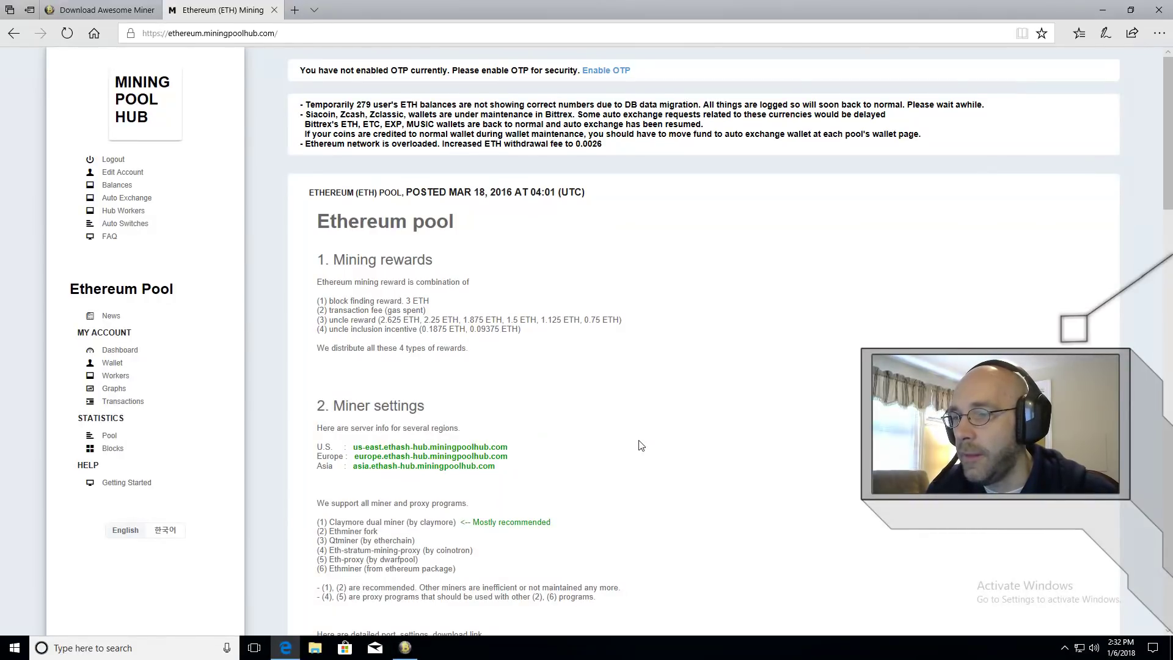
# Scroll the Ethereum pool page down to the eth-proxy section listing port 20536
pyautogui.scroll(-7, 640, 445)
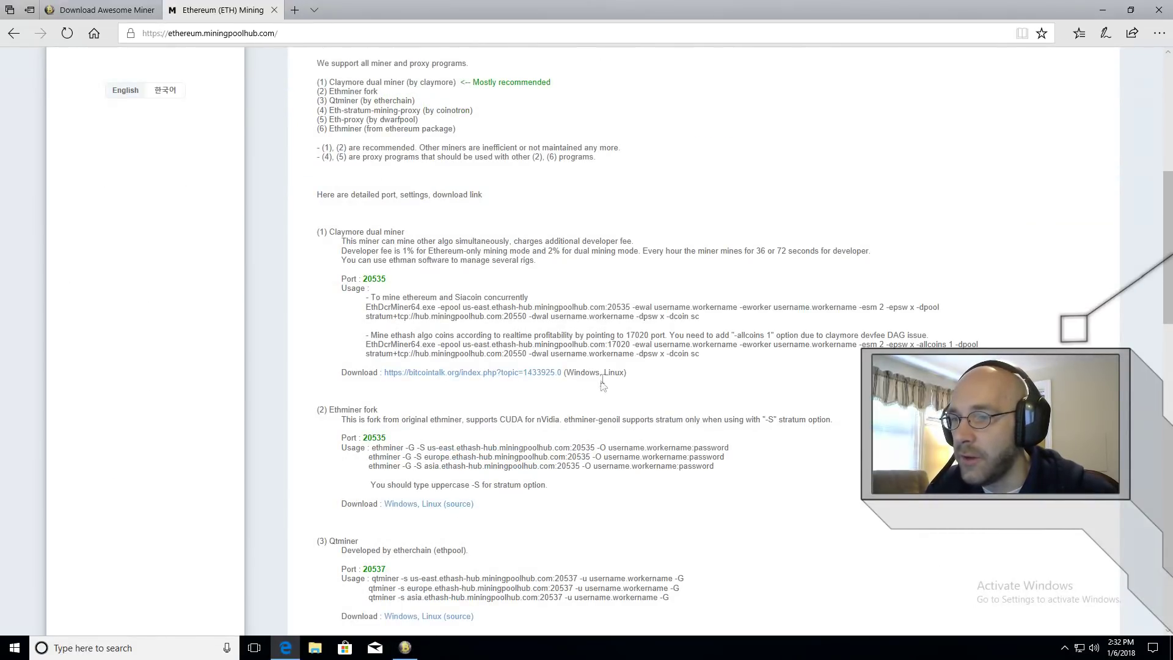
pyautogui.scroll(-6, 603, 385)
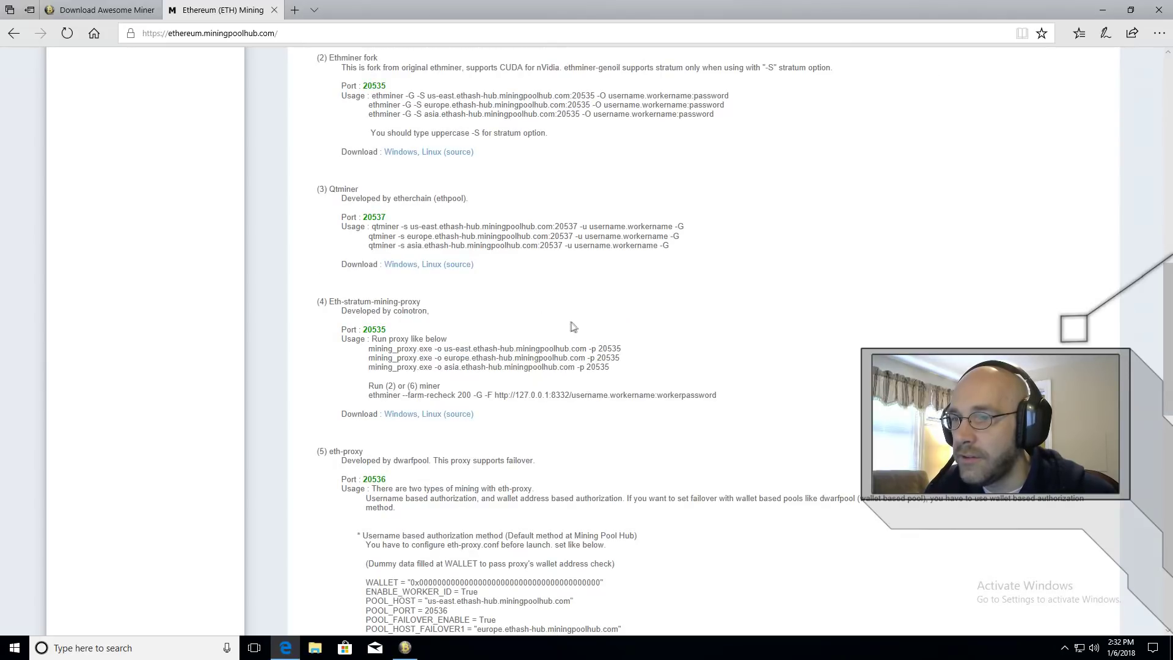
pyautogui.scroll(-3, 574, 327)
pyautogui.scroll(-2, 544, 363)
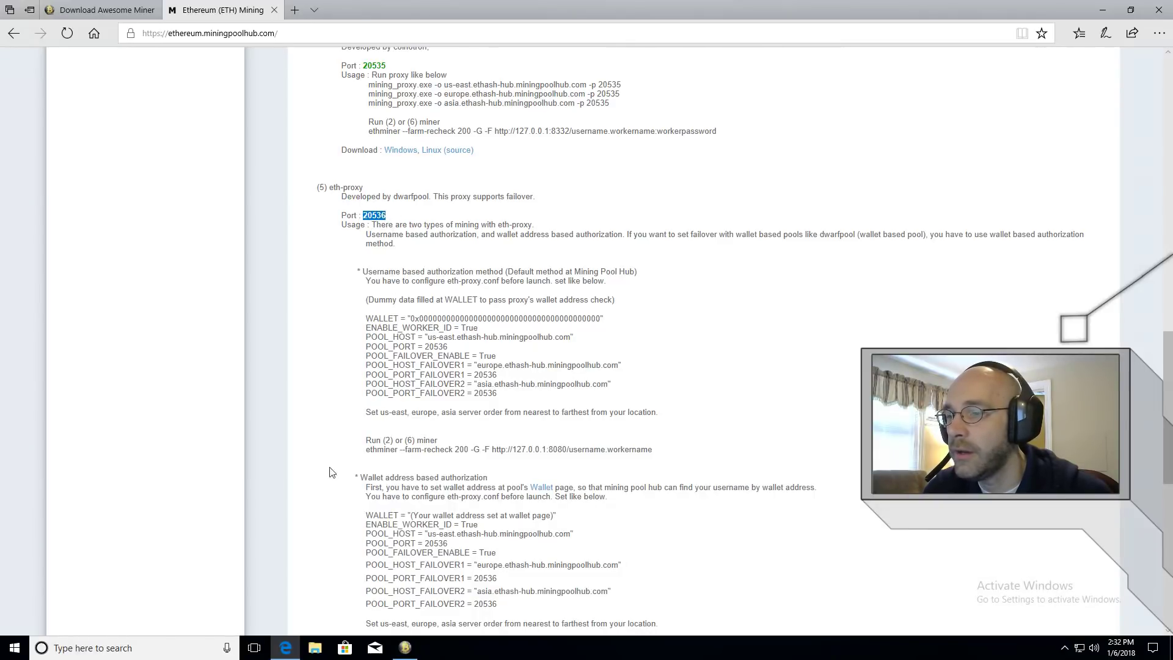
# Append port 20536 to the Server URL and fill in the worker name and password
pyautogui.click(405, 646)
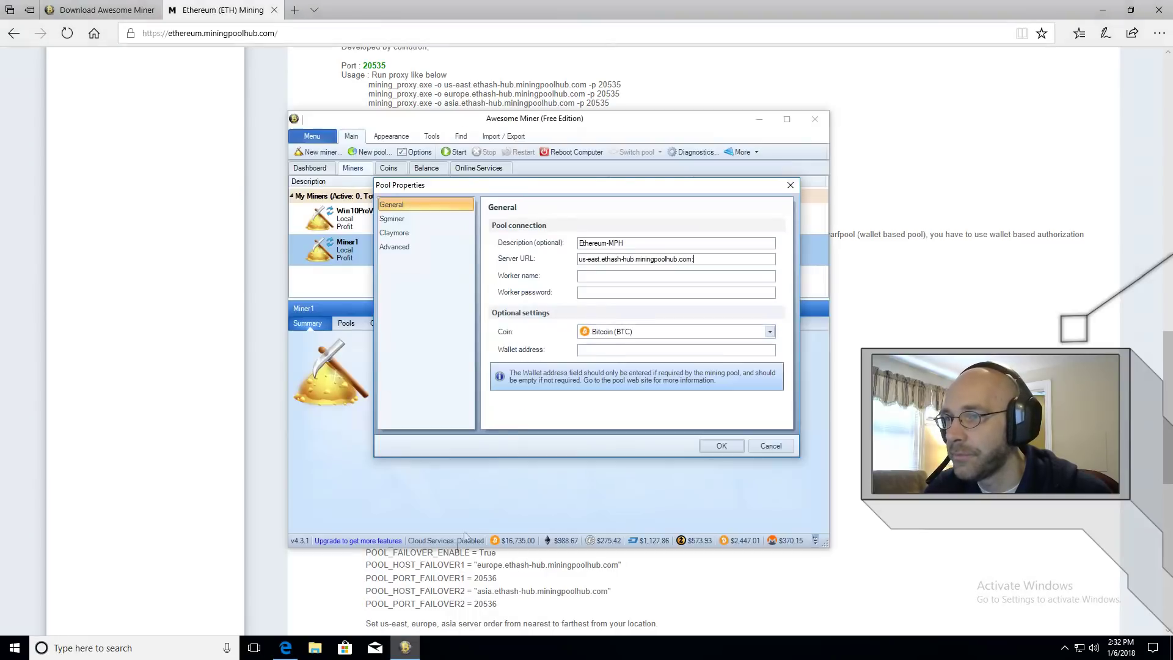
pyautogui.write('20536')
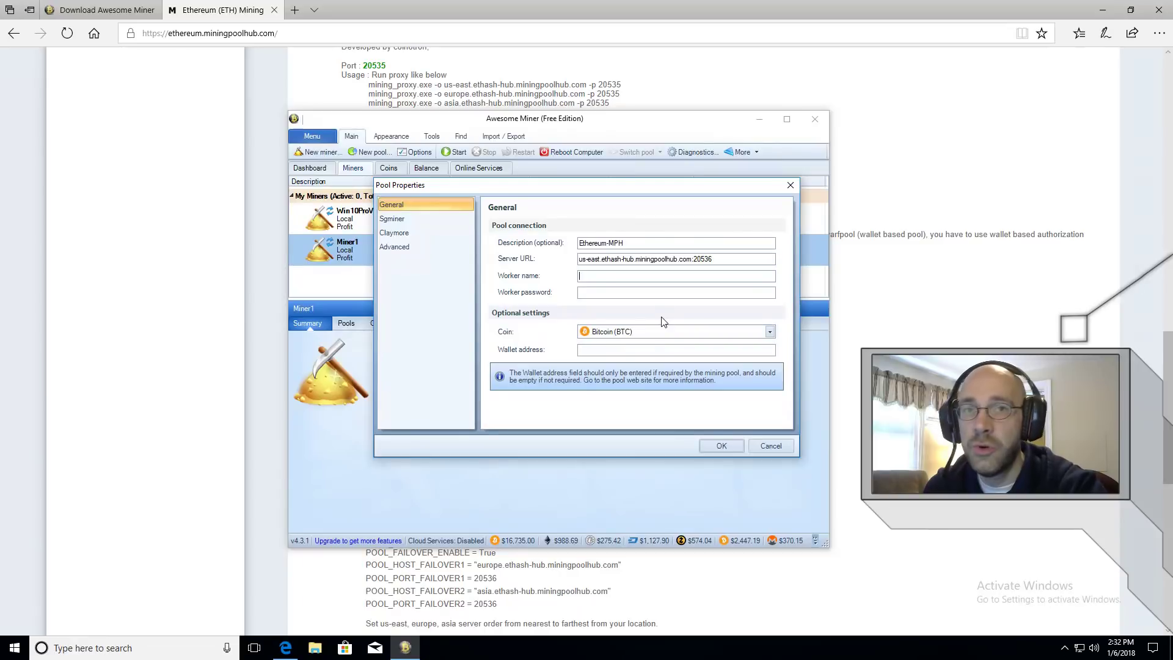
pyautogui.write('Gi')
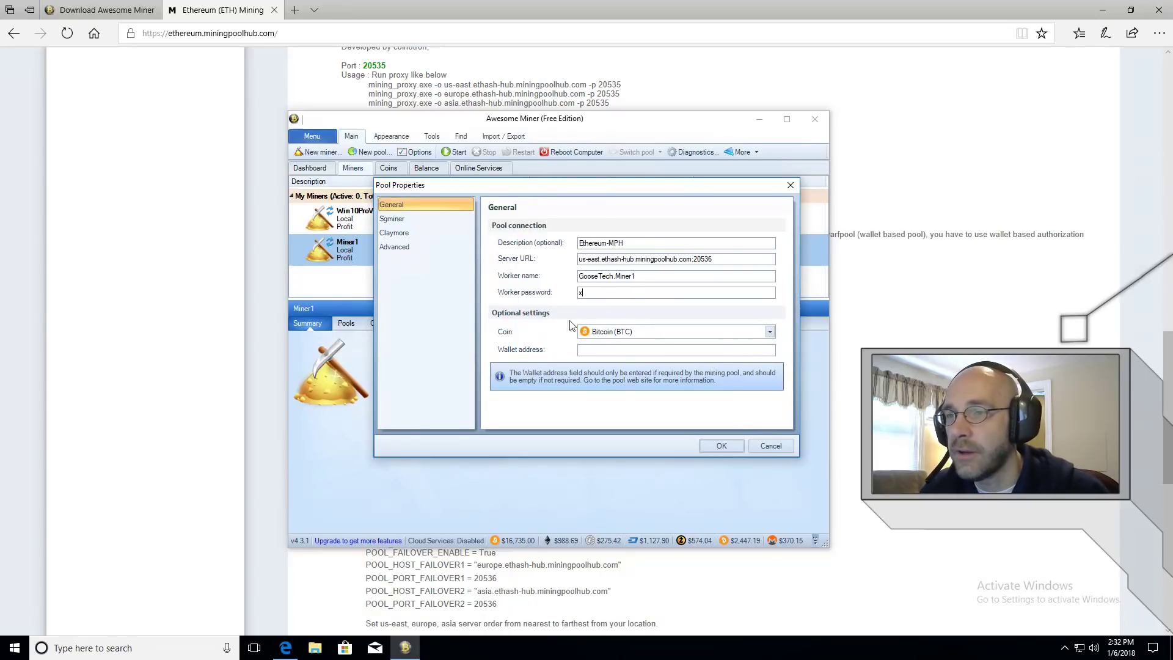
# Set the pool's coin to Ethereum (ETH) and save the Ethereum-MPH pool
pyautogui.click(770, 332)
pyautogui.moveTo(774, 563); pyautogui.dragTo(772, 435)
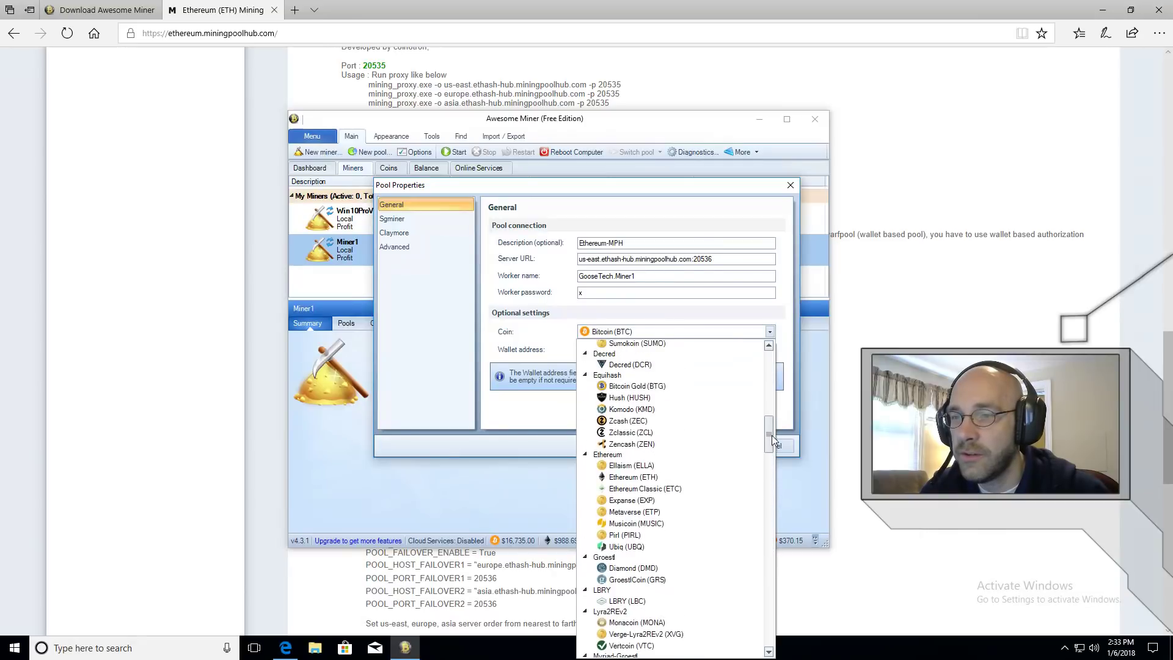
pyautogui.click(634, 477)
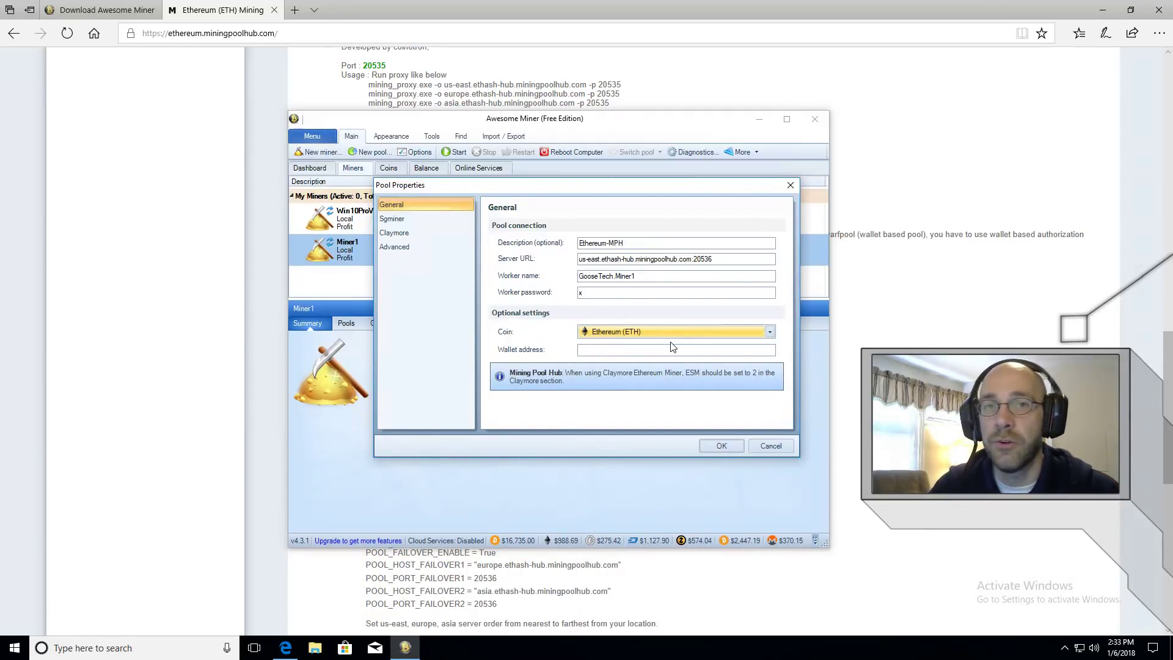
pyautogui.click(723, 445)
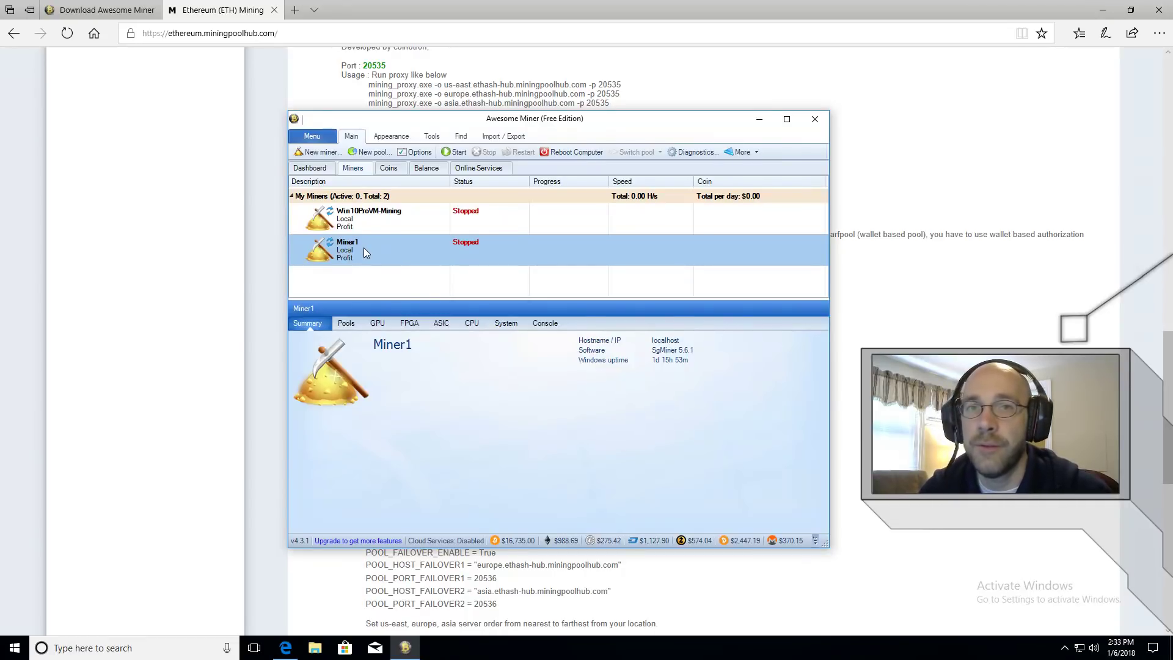
# In Profit Switching options, select Ethereum-MPH [Ethereum (ETH)] as the custom pool and save
pyautogui.click(419, 152)
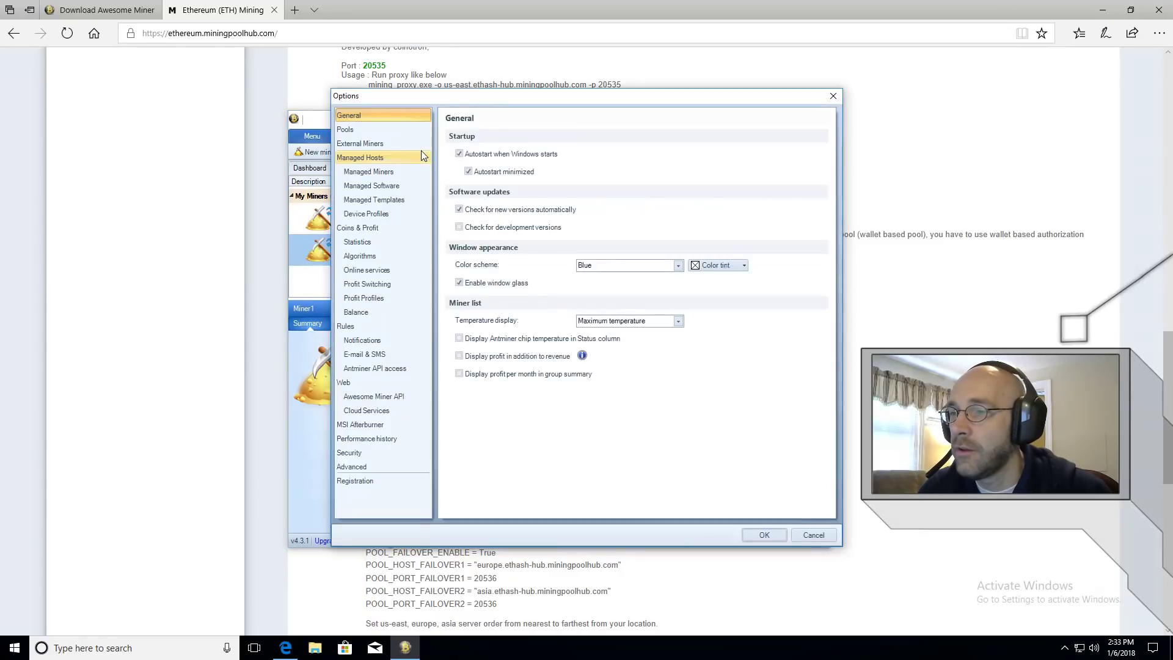
pyautogui.click(374, 285)
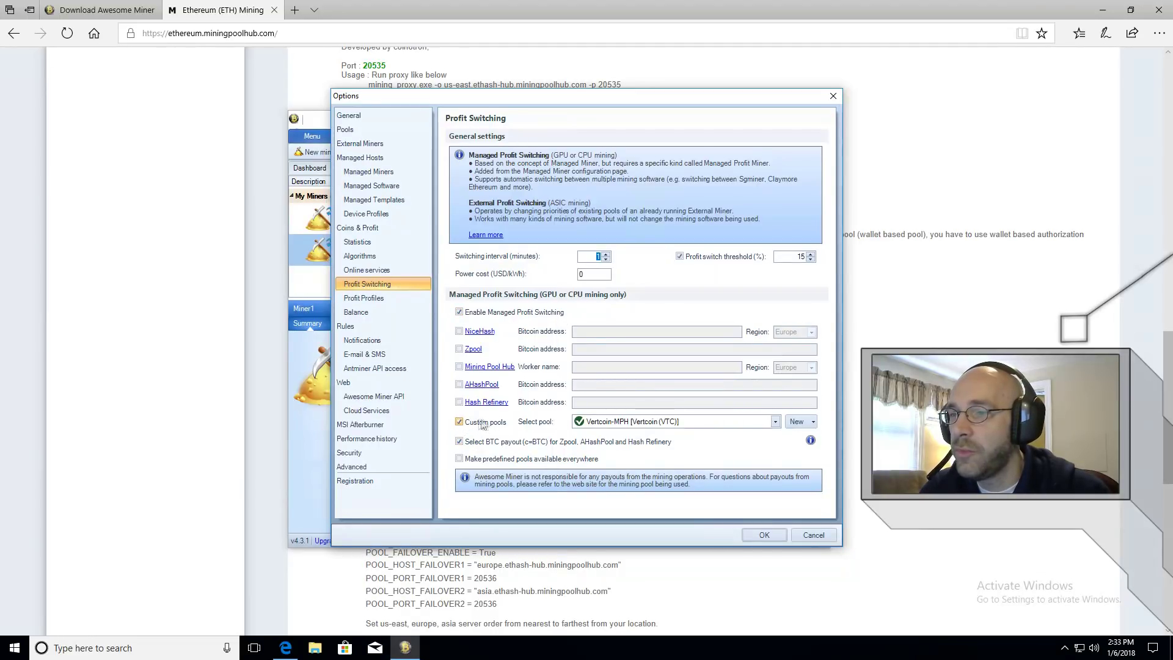
pyautogui.click(775, 422)
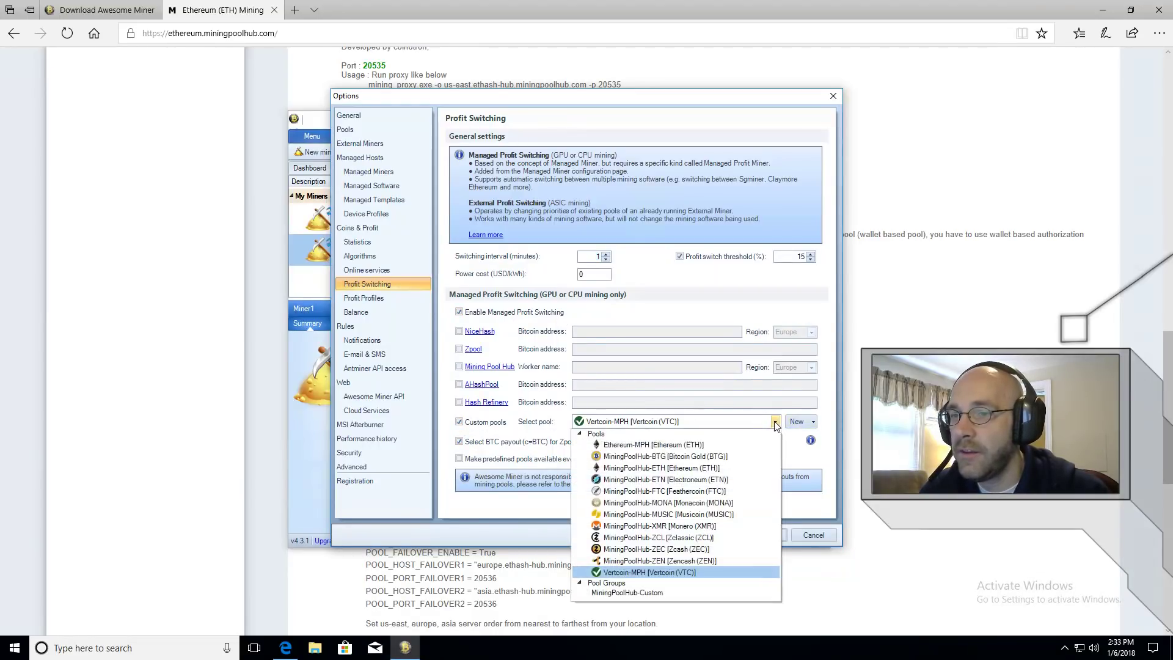
pyautogui.click(629, 447)
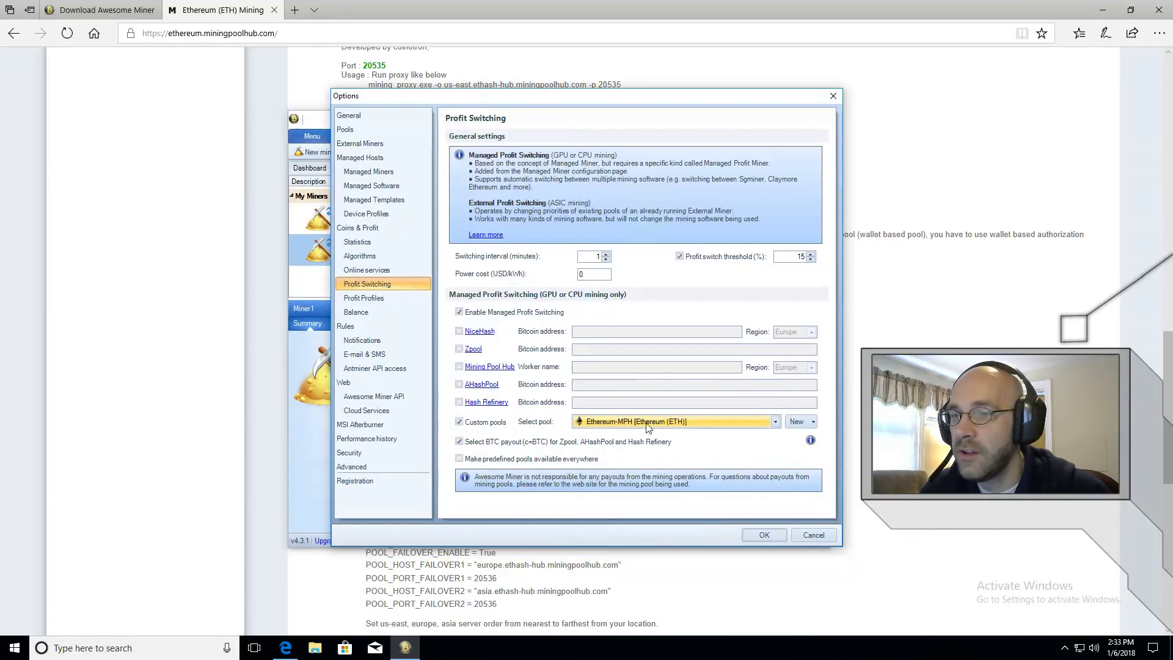
pyautogui.click(764, 535)
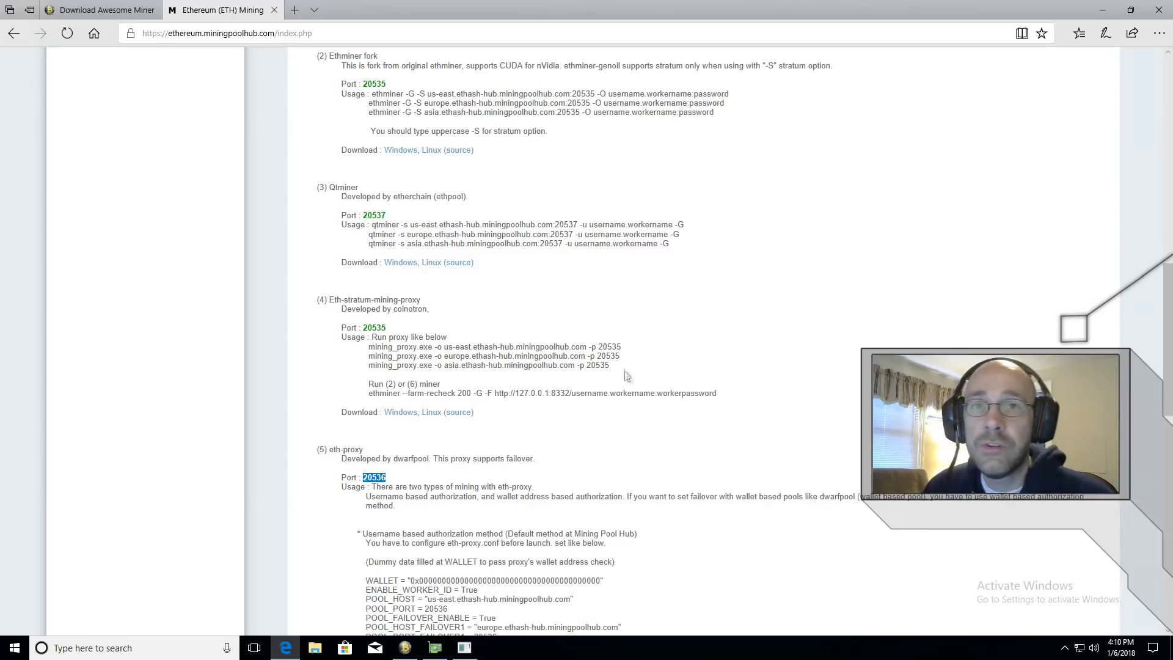
# Open the Ethereum pool's wallet page under My Account and inspect the Normal Wallet balance
pyautogui.press('Home')
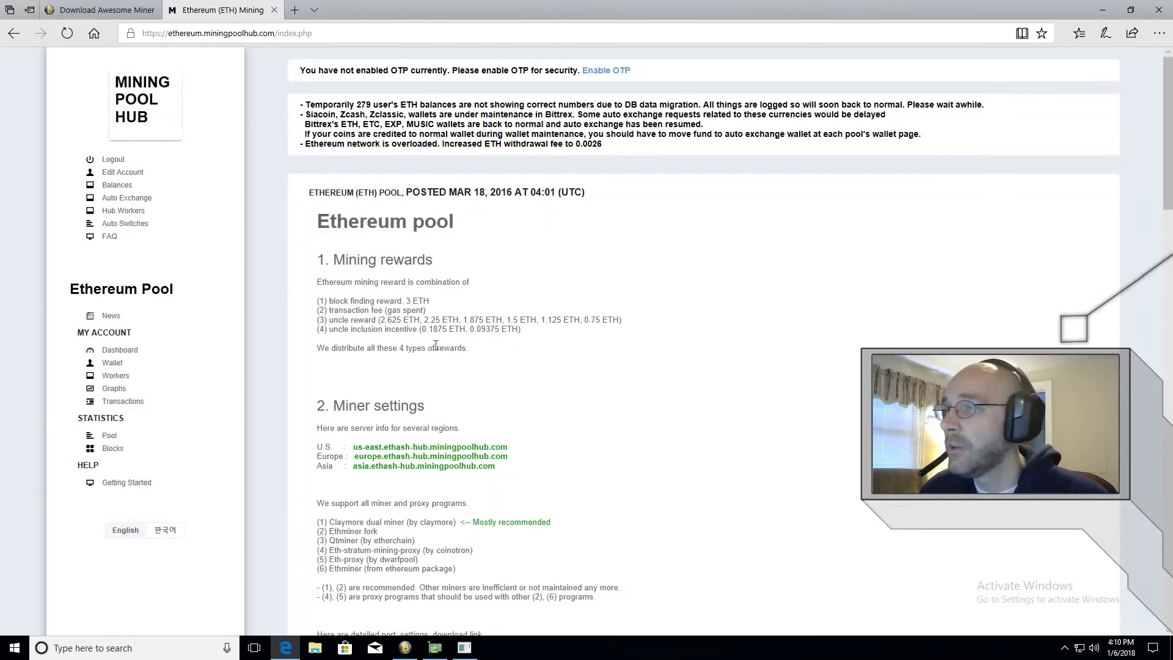
pyautogui.click(112, 365)
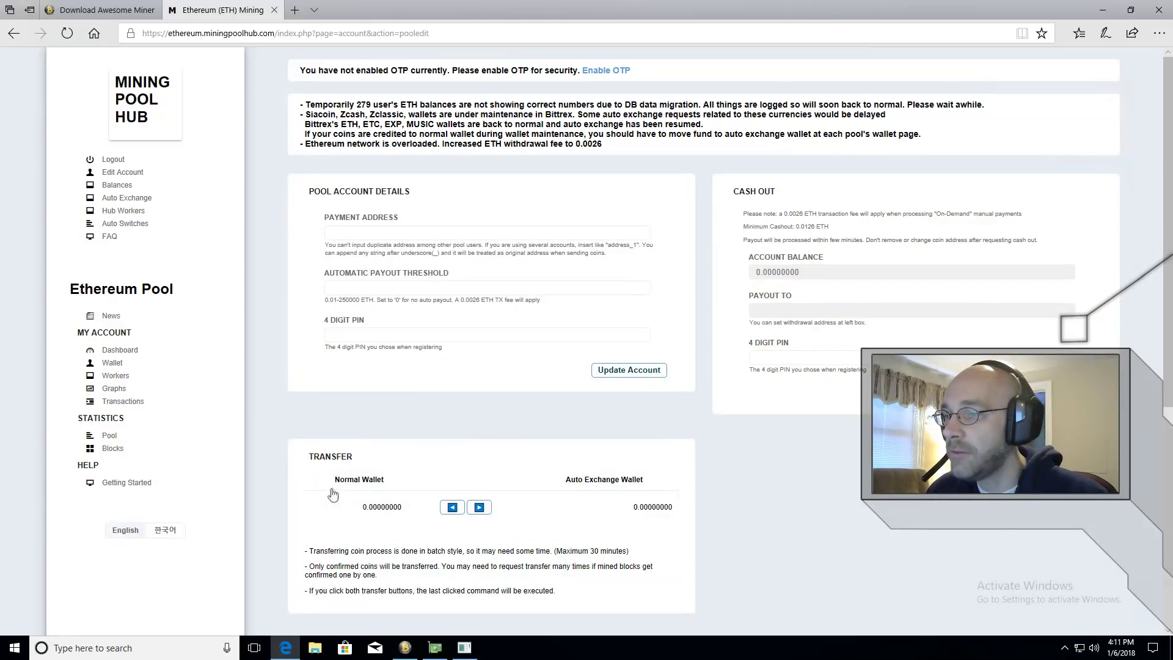
pyautogui.moveTo(359, 513); pyautogui.dragTo(404, 507)
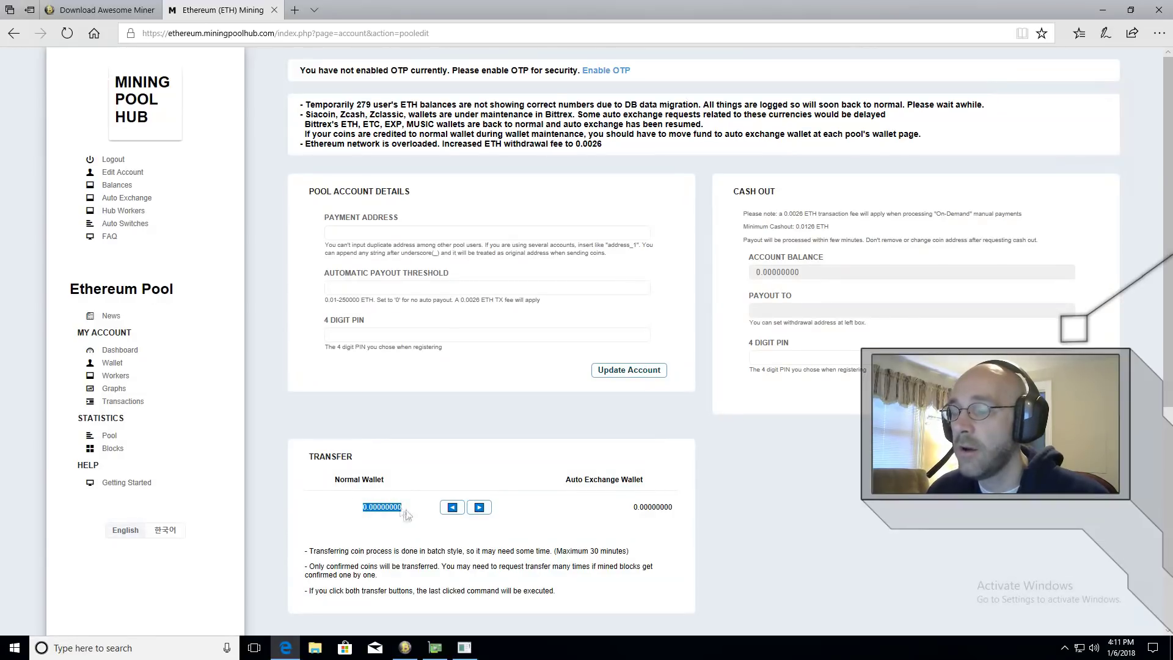
pyautogui.click(449, 414)
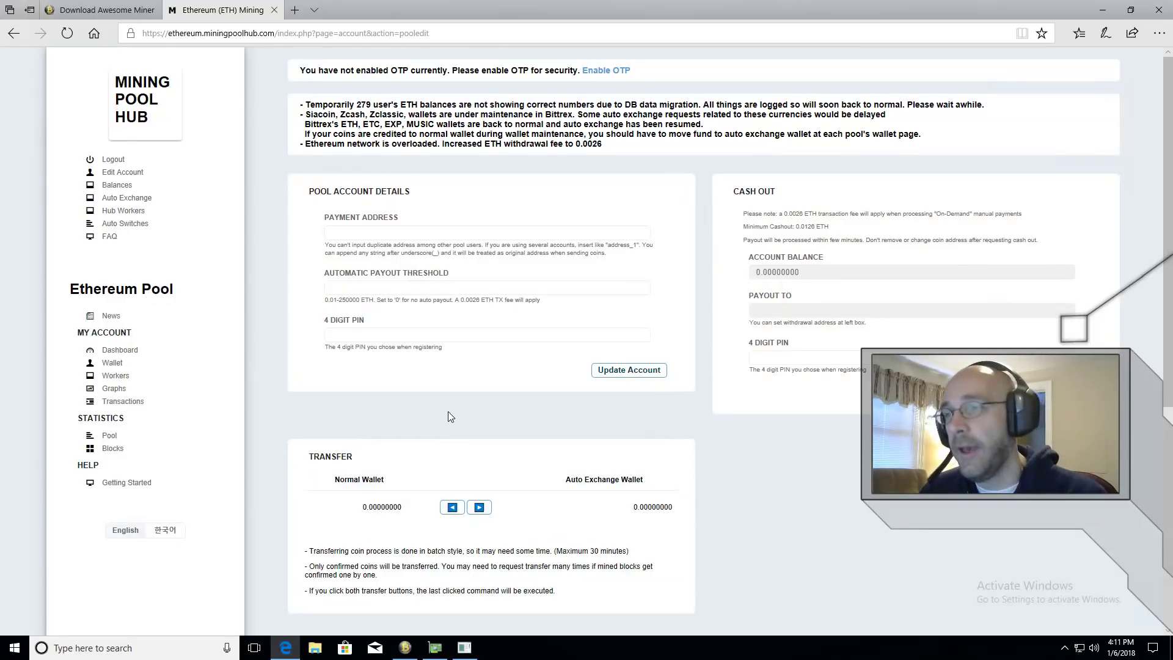
# Go through the Payment Address, Automatic Payout Threshold and 4 Digit PIN fields
pyautogui.click(368, 233)
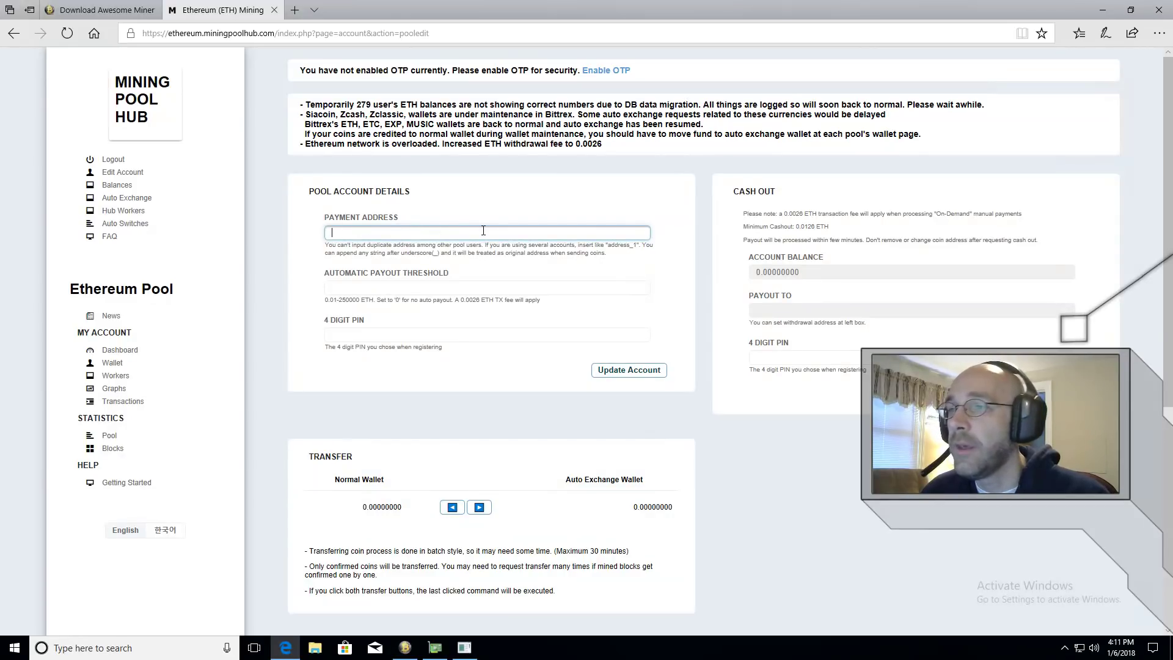
pyautogui.click(463, 285)
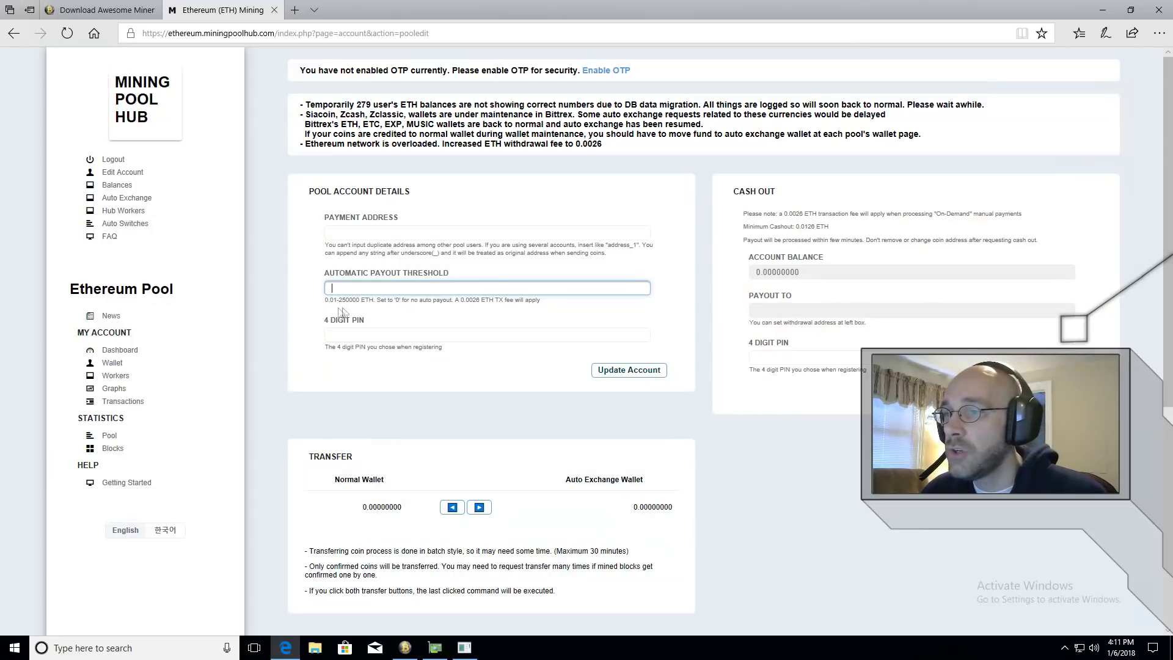
pyautogui.click(379, 336)
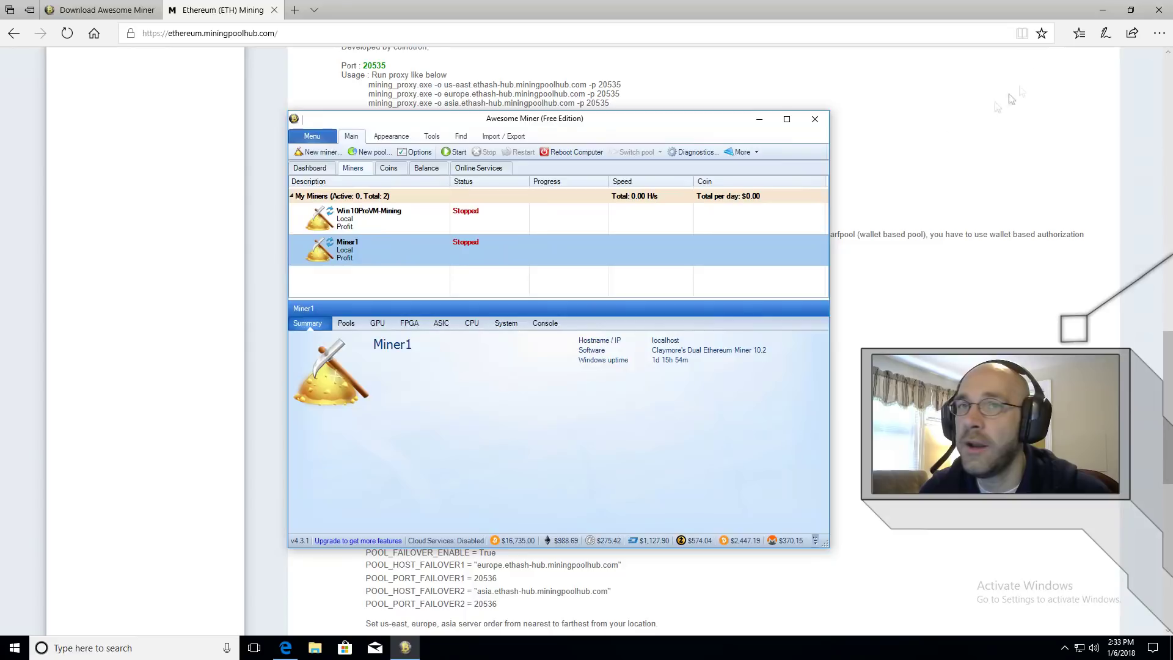
# Bring Awesome Miner over the Claymore console with Miner1 mining Ethereum at about 8.81 MH/s
pyautogui.click(1103, 10)
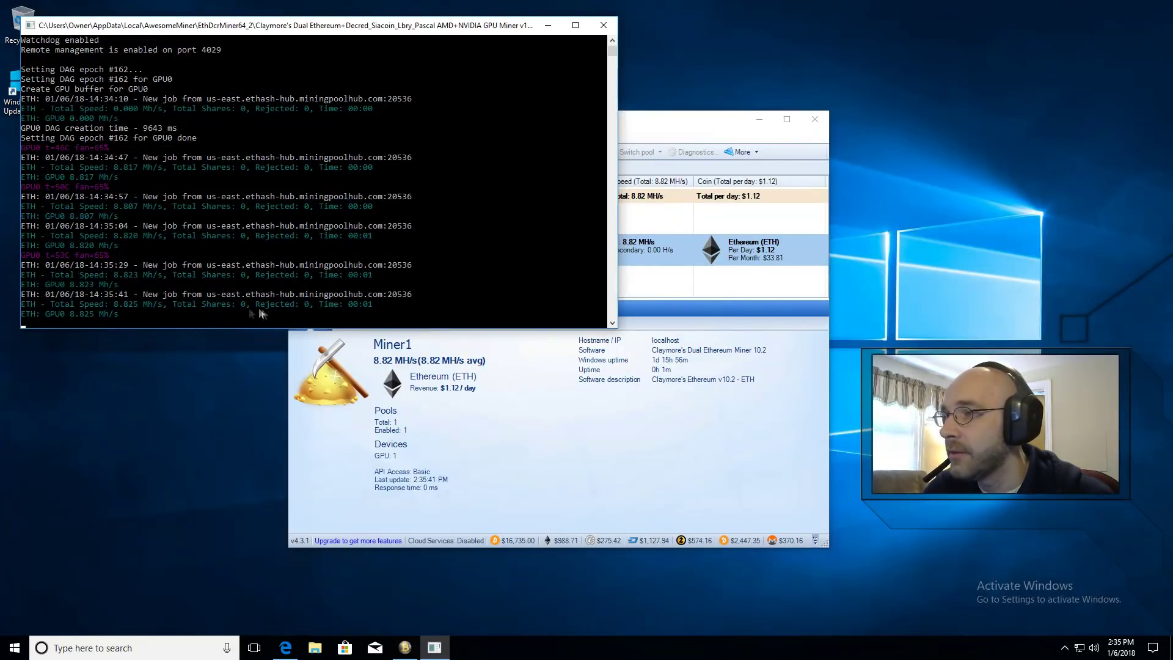
pyautogui.click(676, 132)
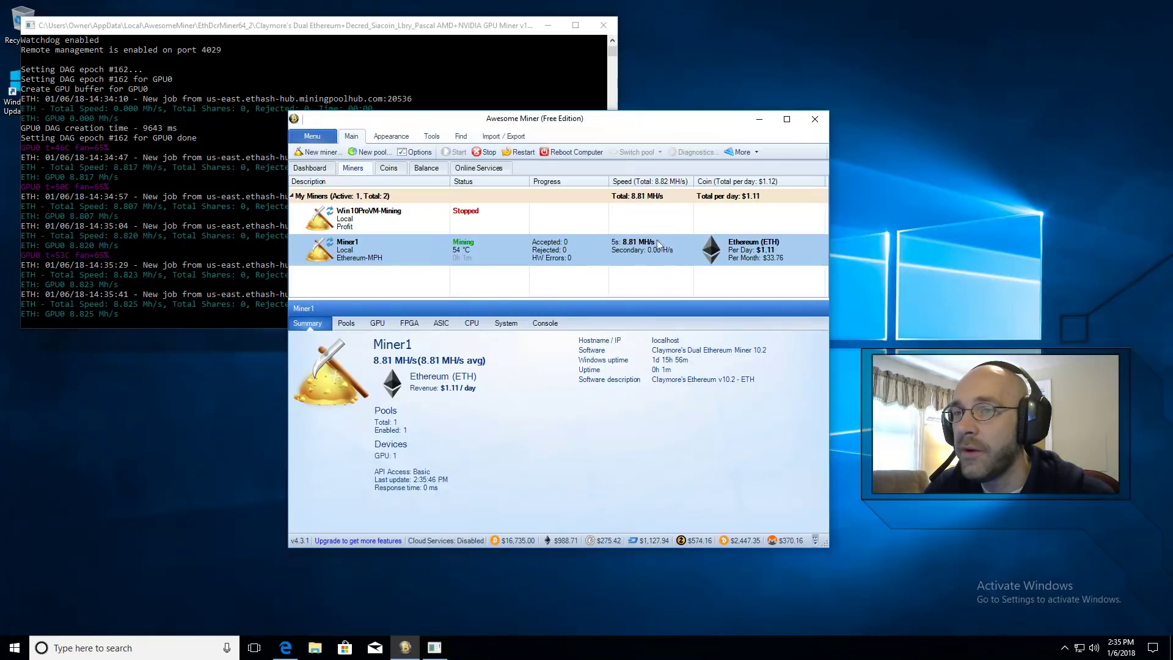